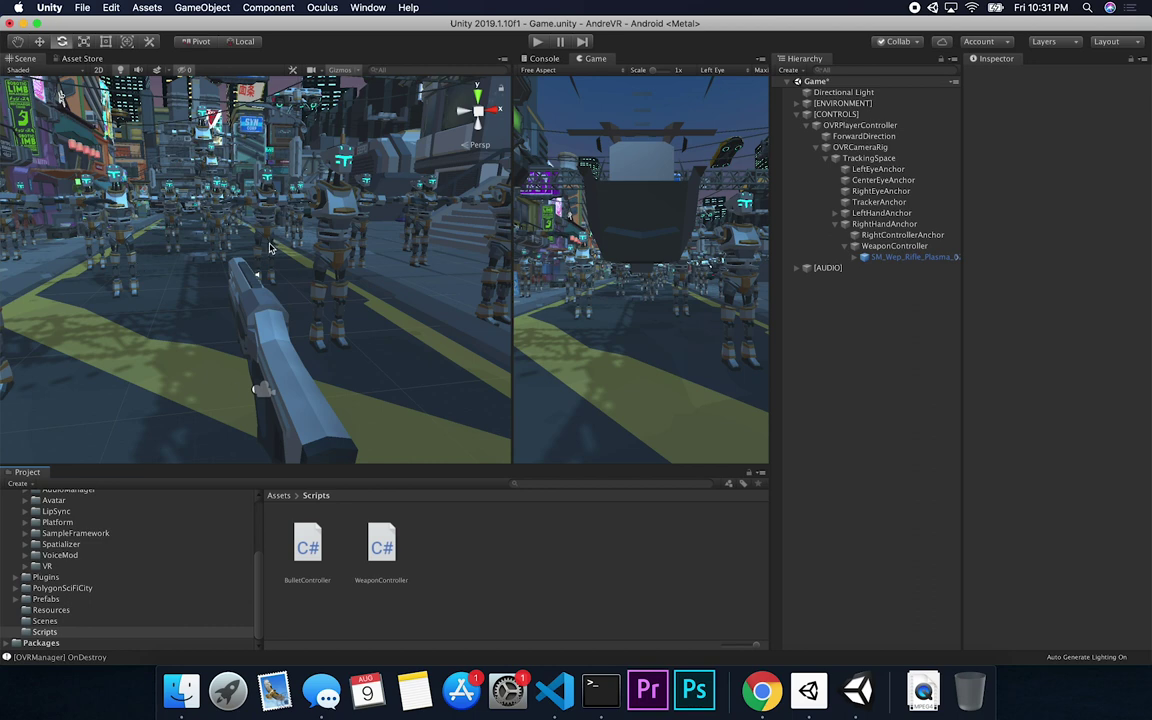
Examine the plasma rifle model up close from several angles in the scene
right_drag(268, 247, 170, 243)
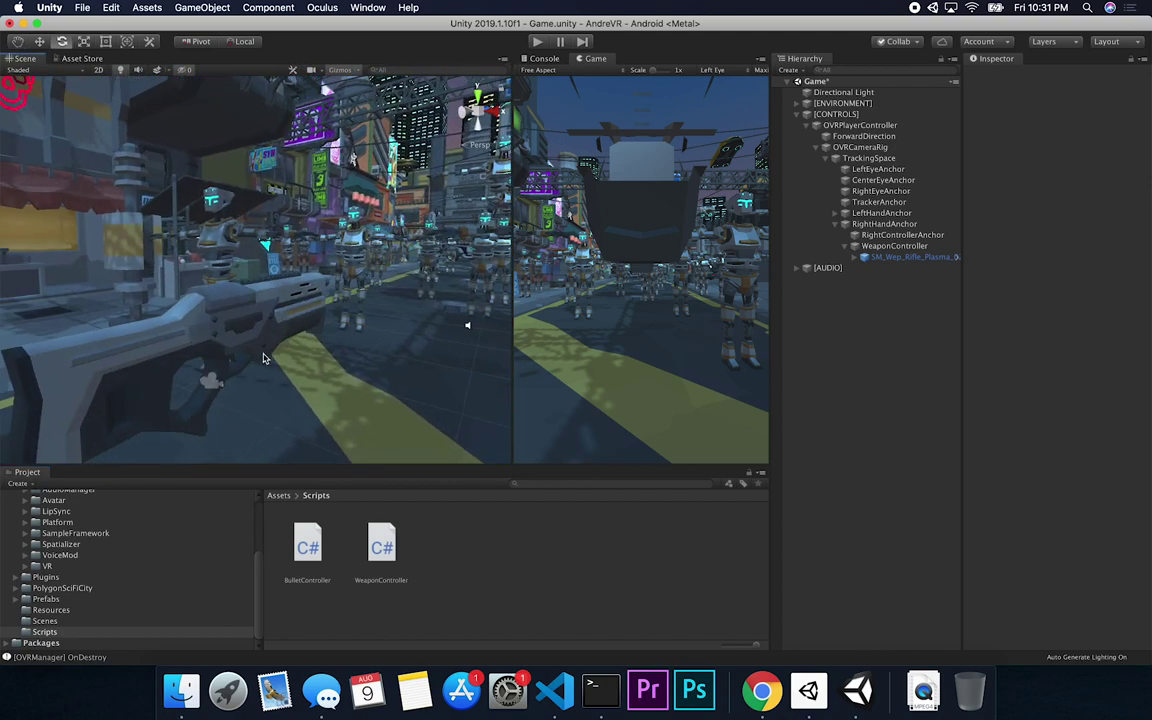
scroll(264, 358, down, 10)
right_drag(266, 235, 192, 297)
click(250, 281)
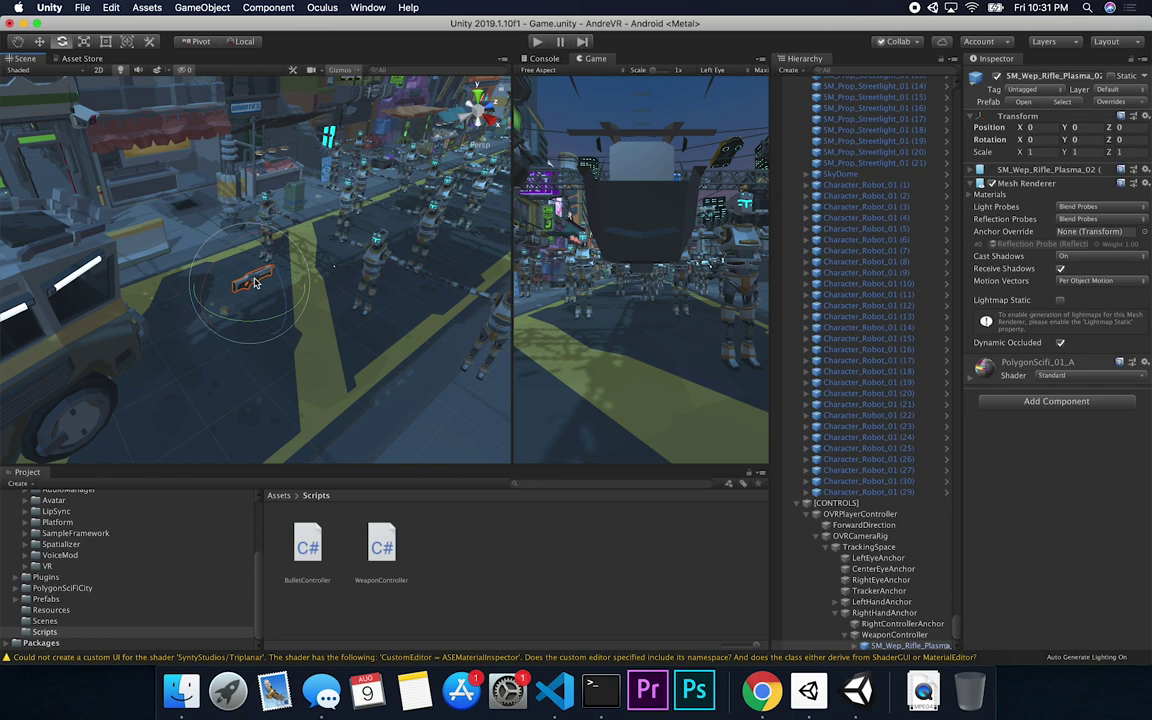
key(f)
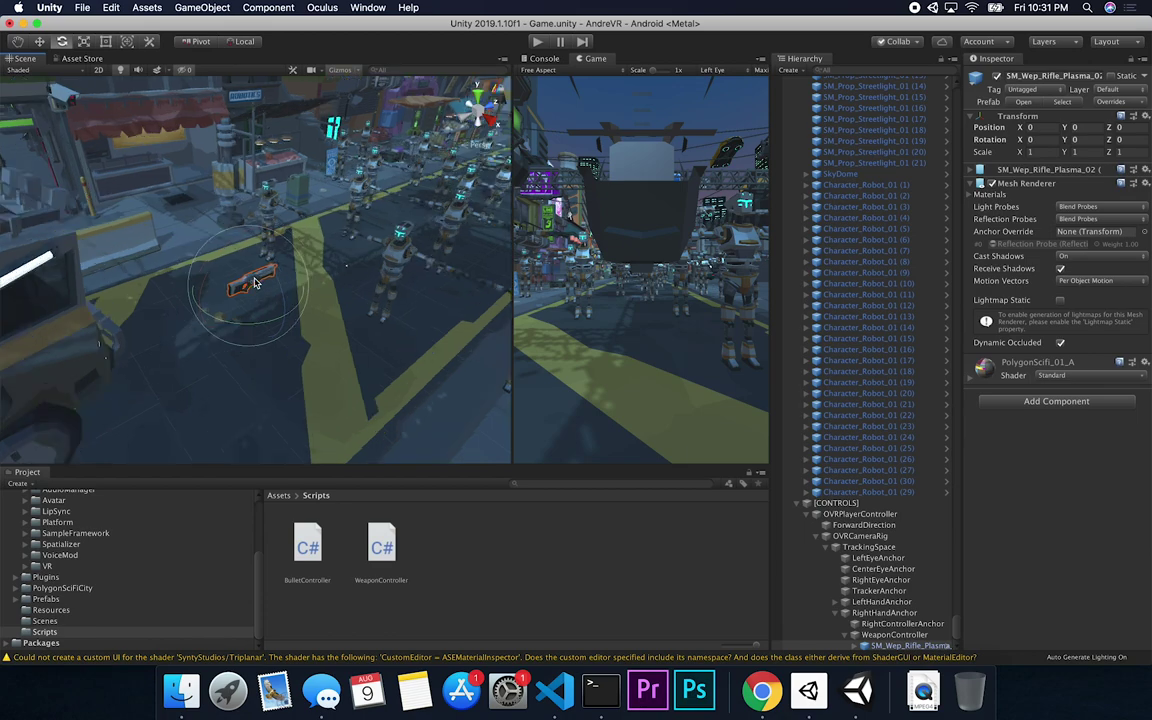
alt+drag(207, 276, 344, 347)
middle_drag(344, 347, 388, 296)
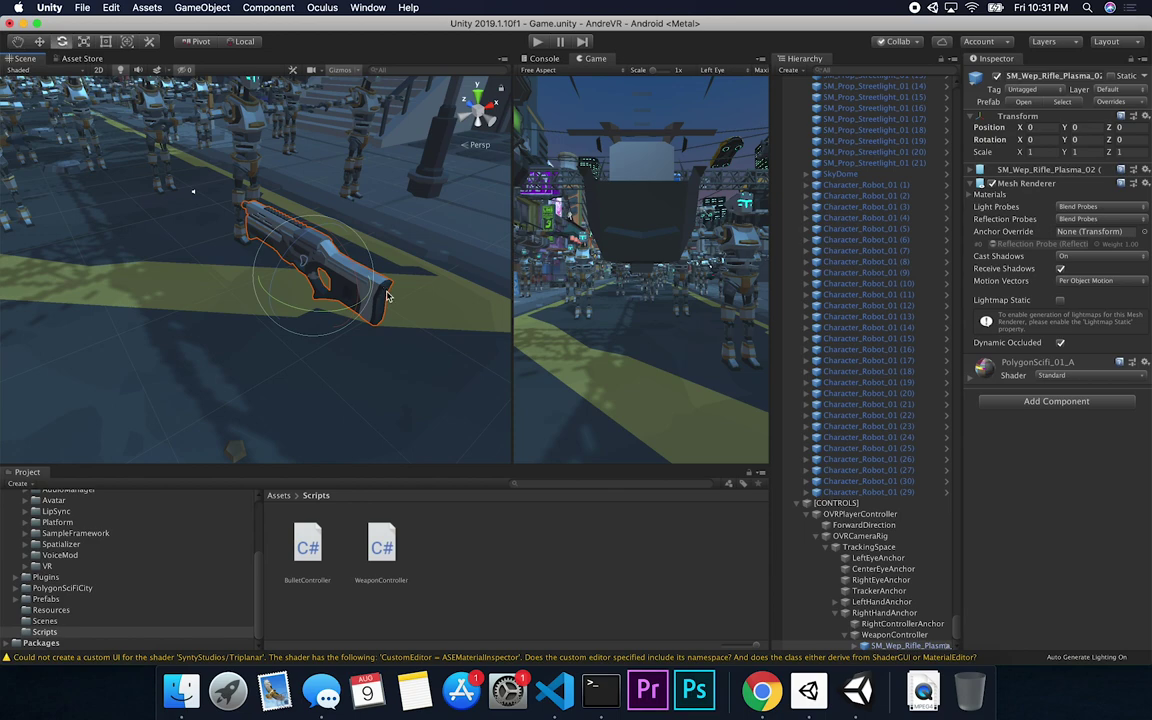
scroll(388, 296, up, 5)
Collapse the [ENVIRONMENT] group and inspect the Directional Light's settings
scroll(849, 257, up, 15)
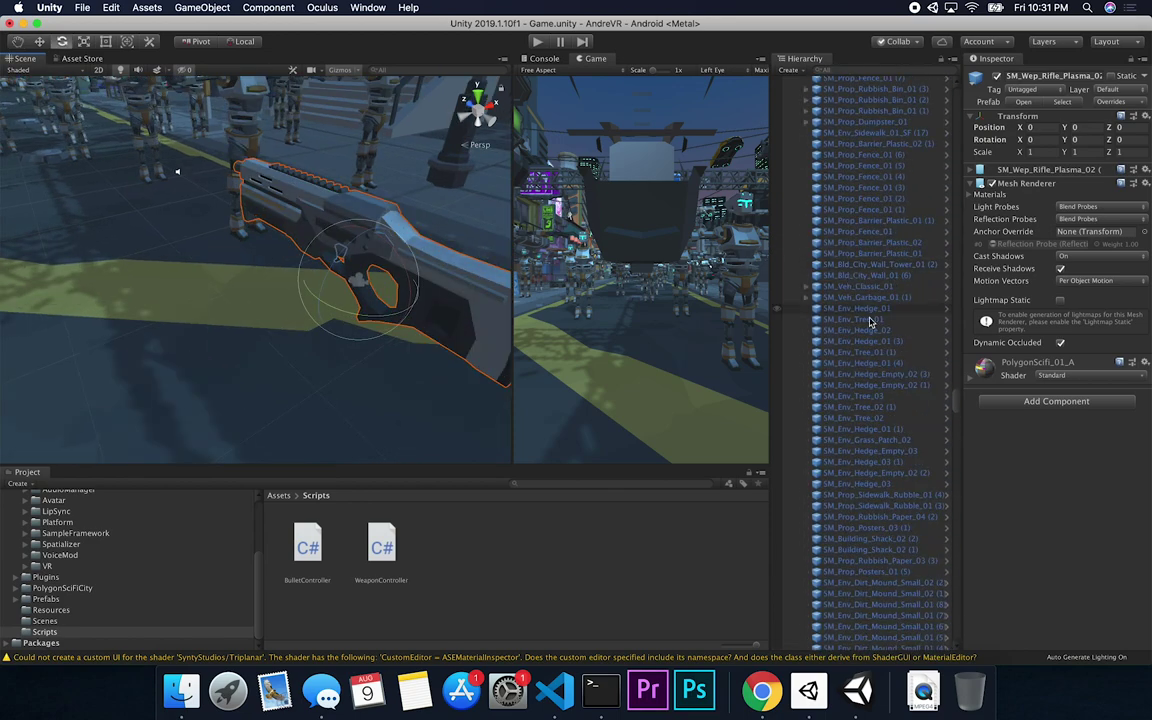
scroll(957, 408, up, 15)
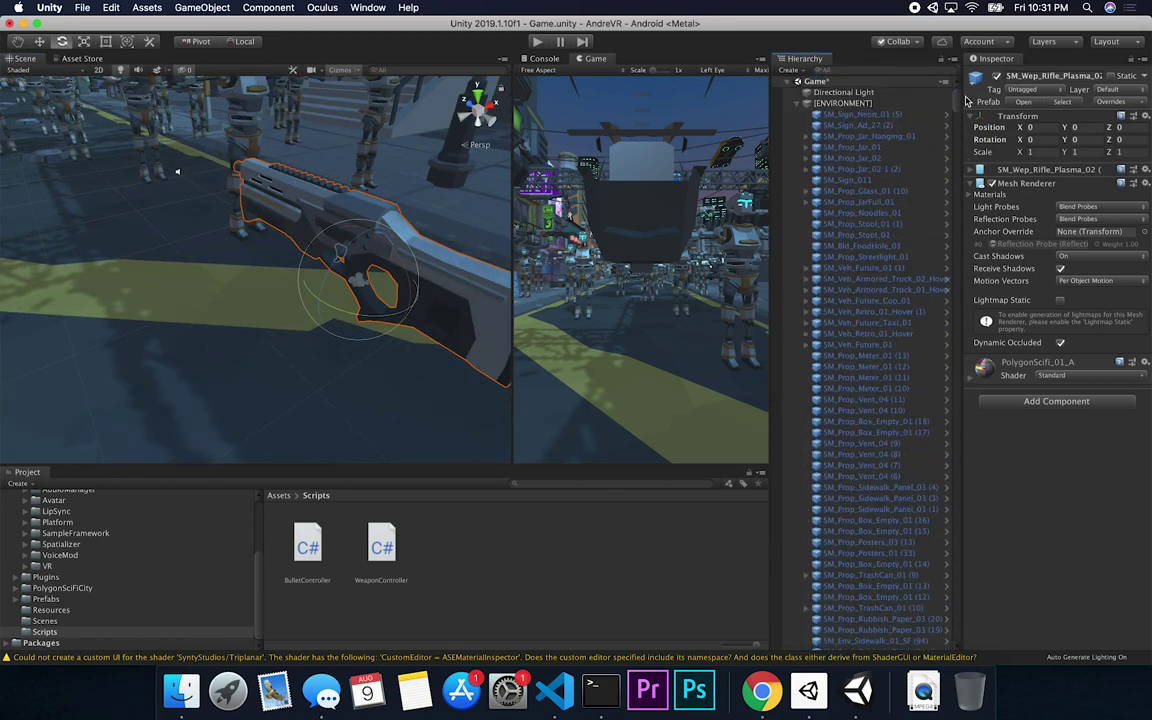
click(808, 104)
click(832, 93)
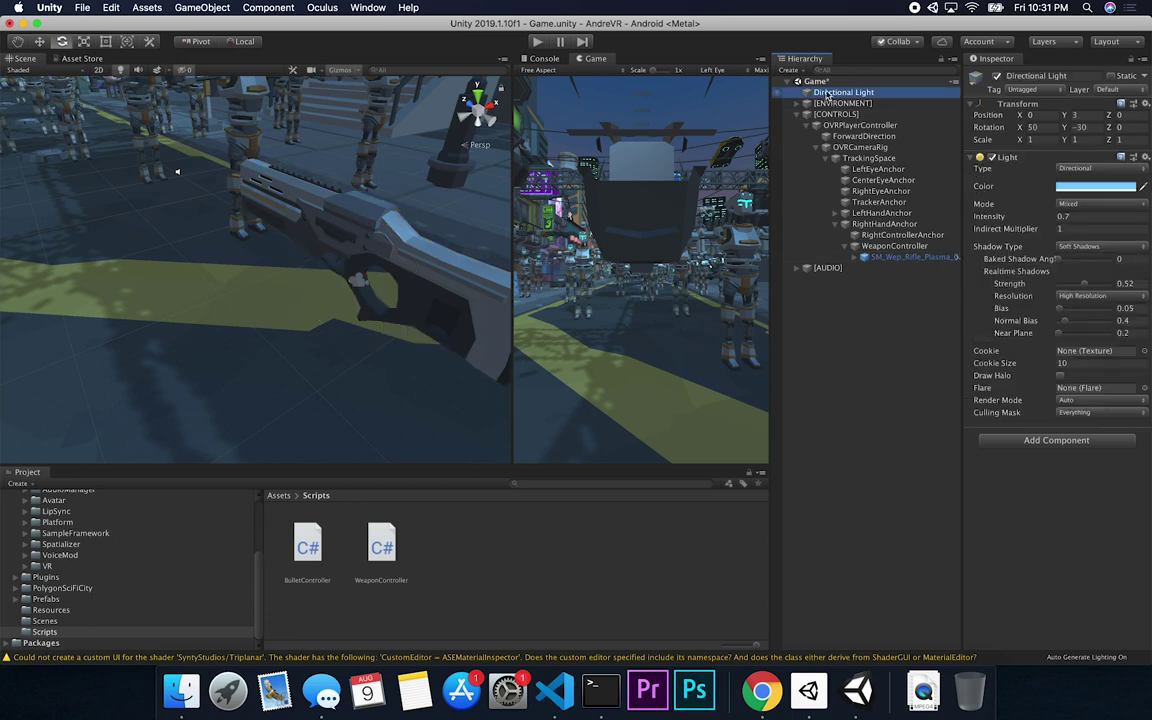
Select the [ENVIRONMENT] group and survey the city surroundings and the rows of robots in the scene
click(840, 103)
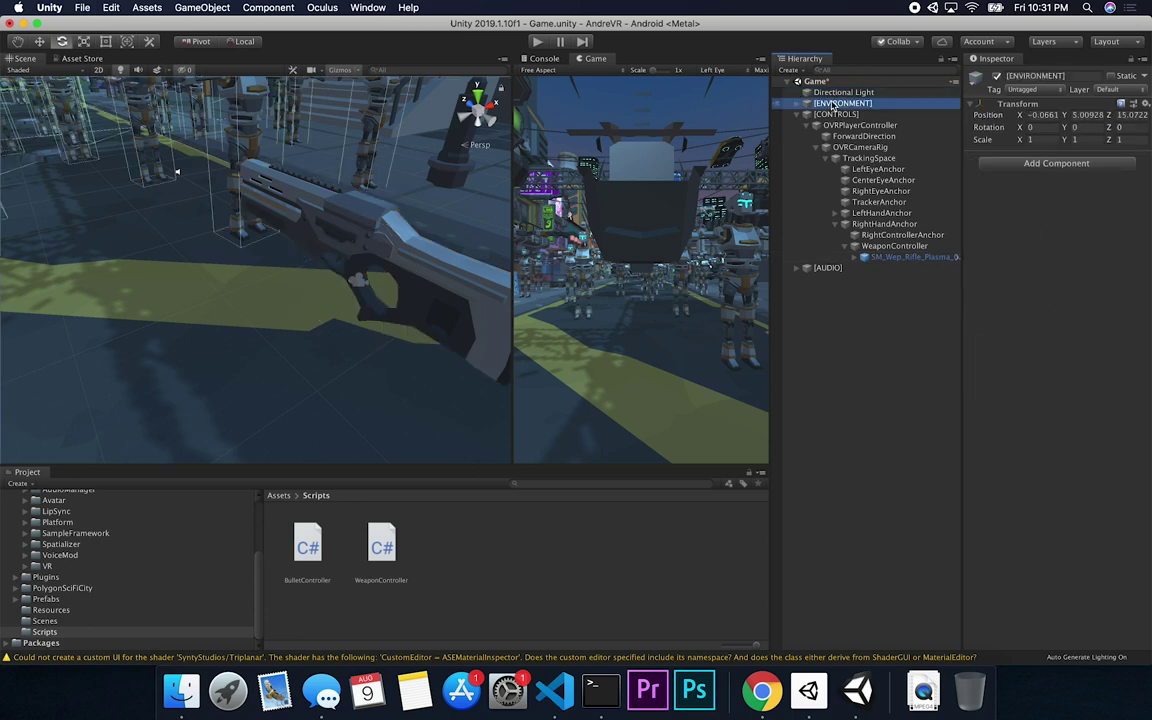
key(q)
alt+drag(319, 121, 243, 198)
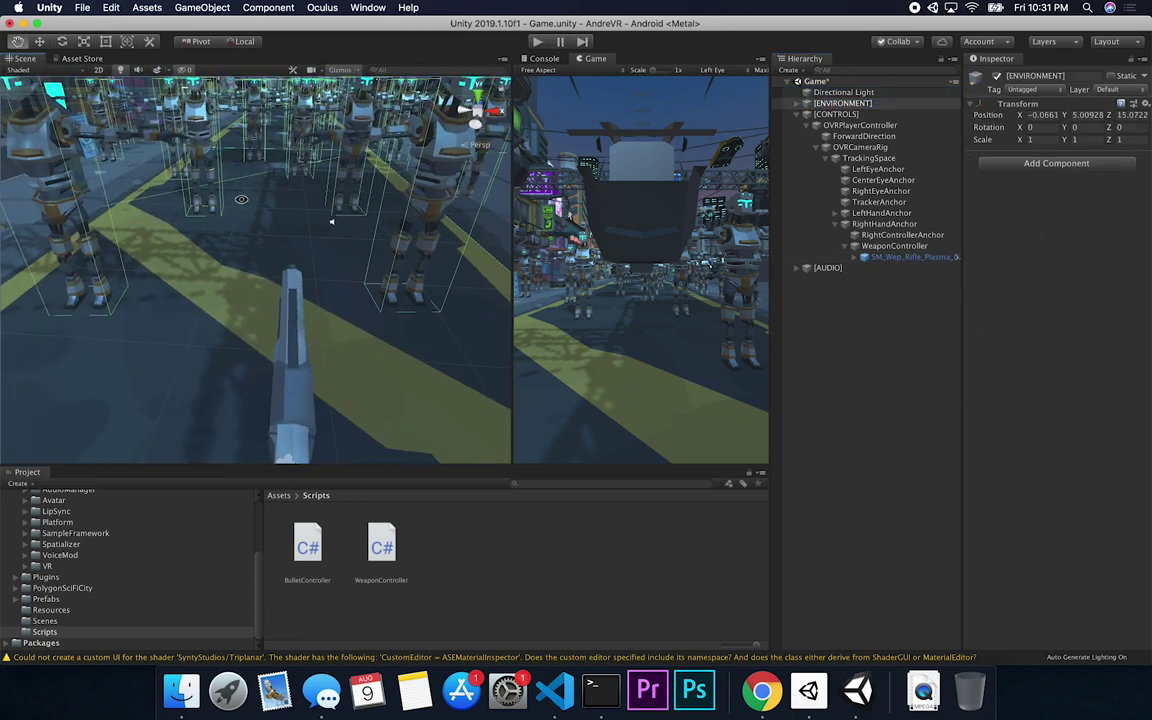
key(f)
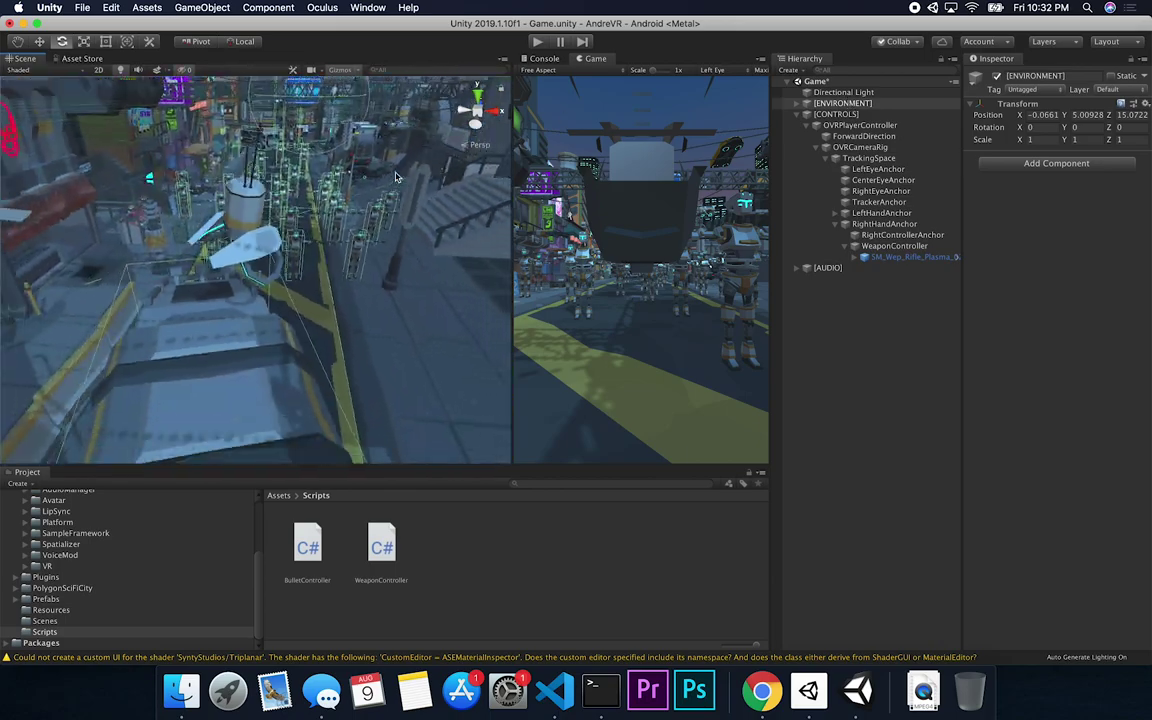
scroll(396, 176, up, 10)
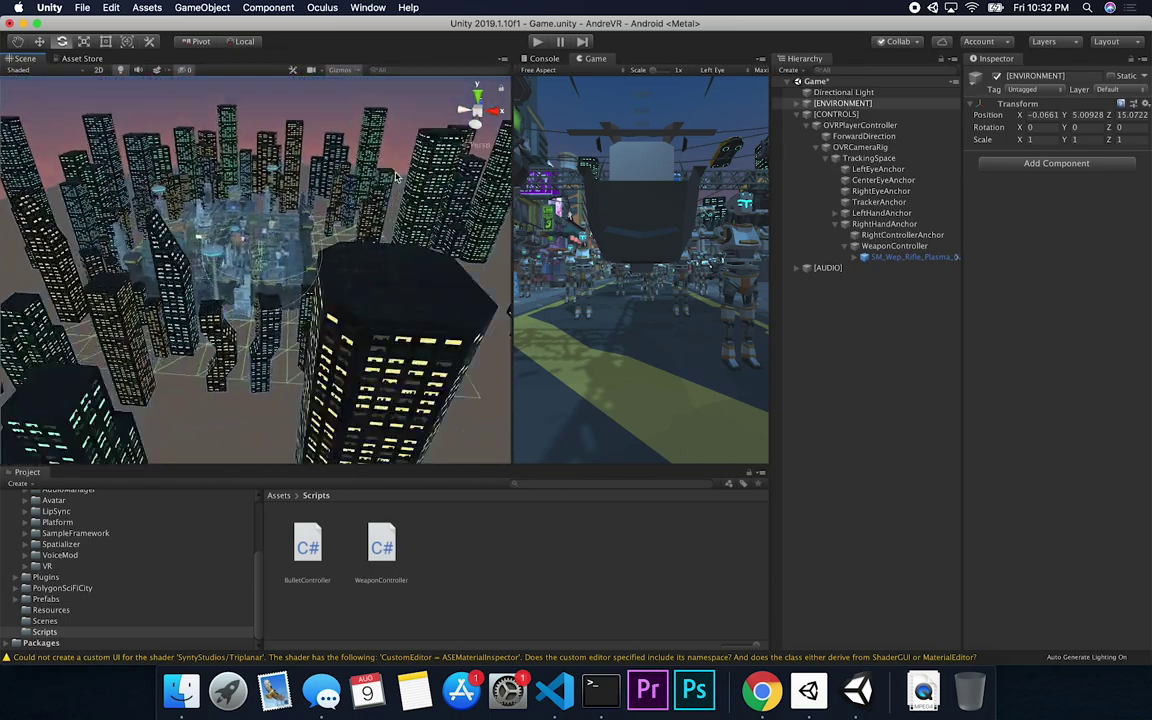
scroll(396, 176, up, 10)
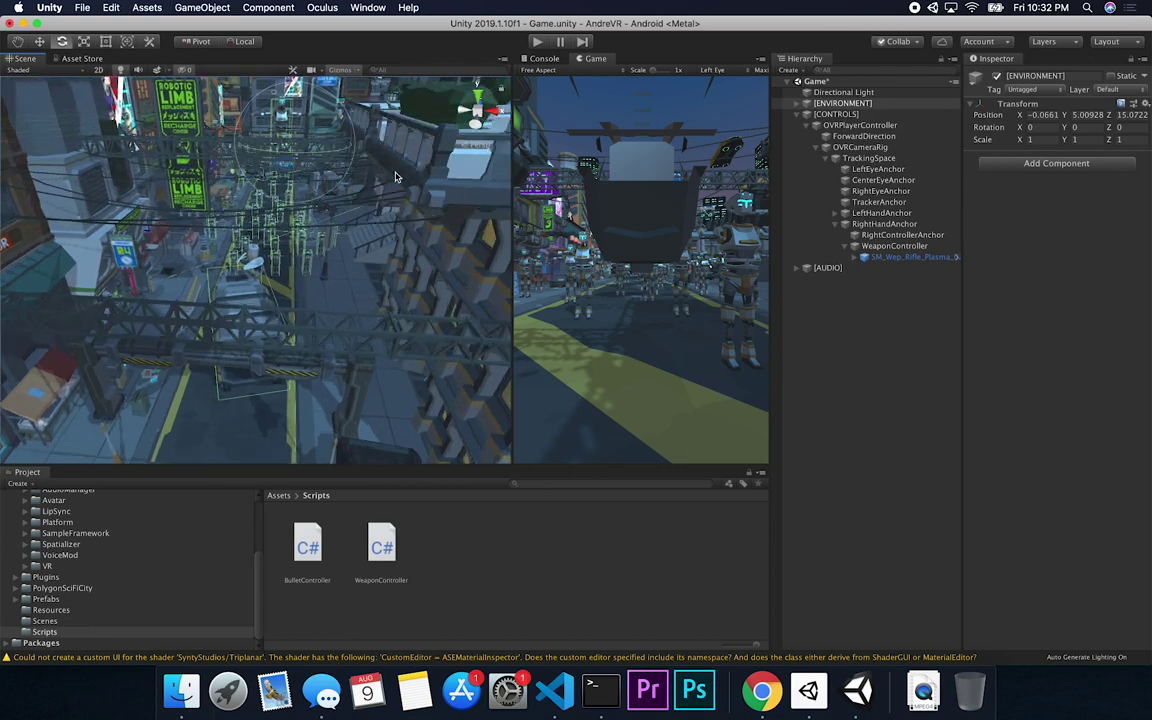
alt+drag(396, 176, 299, 221)
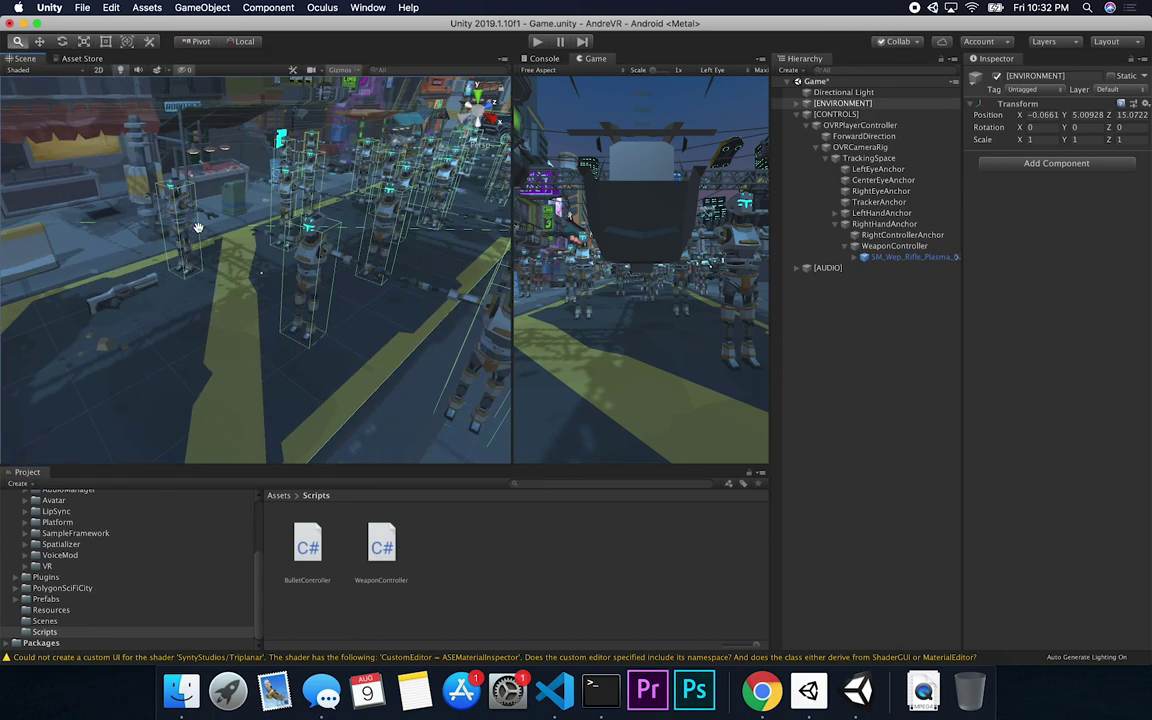
alt+drag(215, 235, 373, 264)
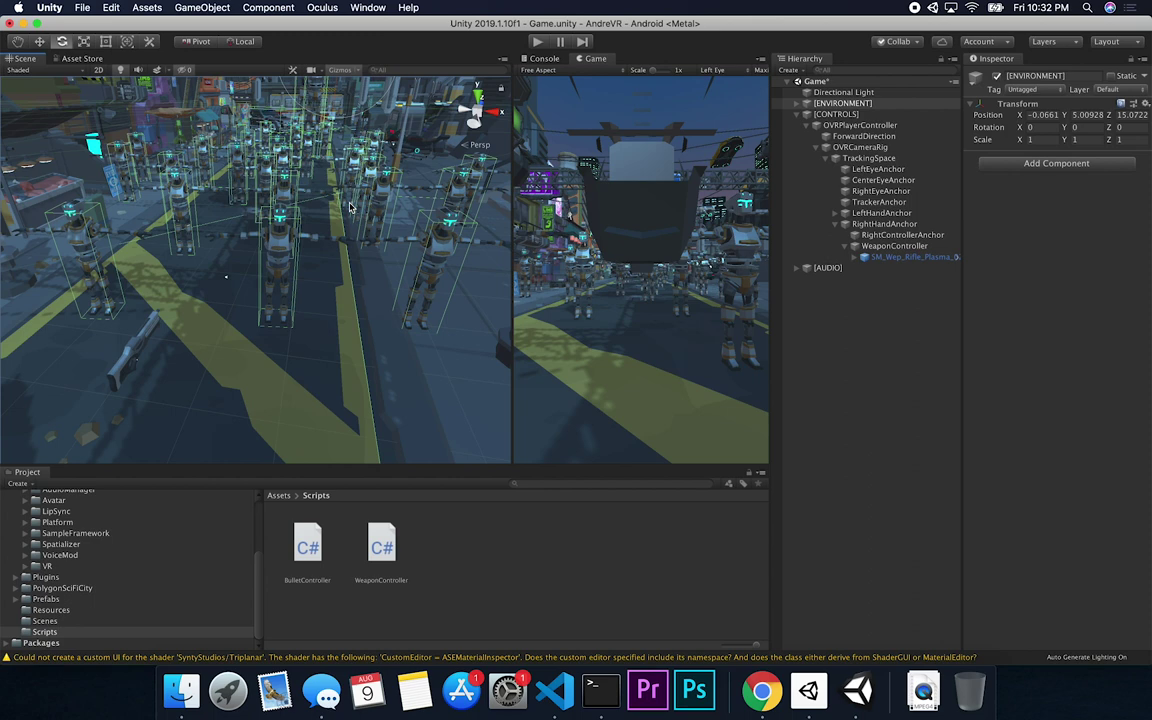
Expand the [ENVIRONMENT] group and focus the scene on Character_Robot_01 (14)
click(806, 103)
scroll(886, 352, down, 15)
scroll(918, 391, down, 10)
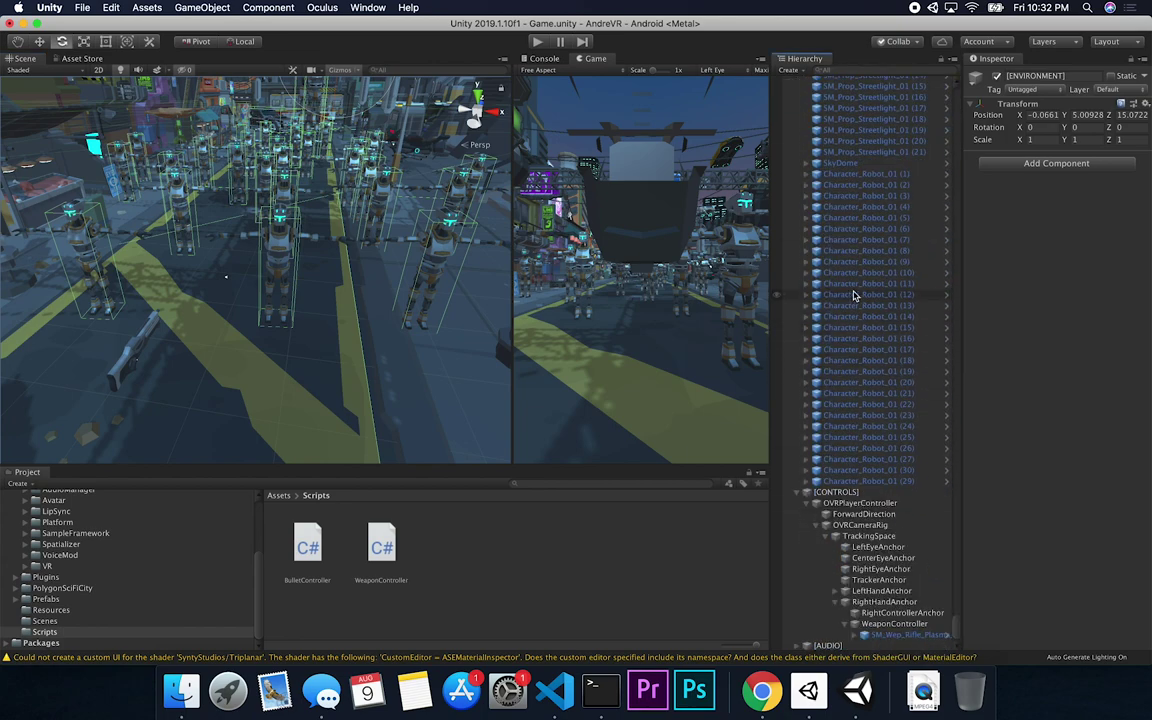
click(858, 284)
double_click(856, 316)
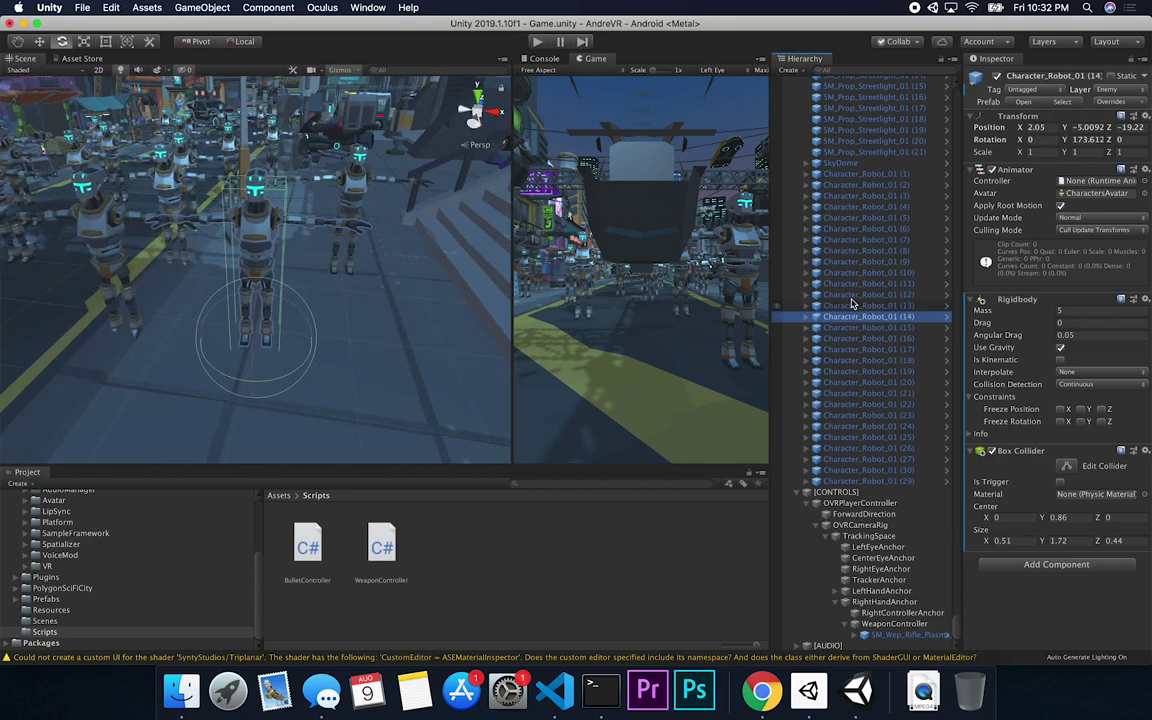
Examine the selected robot together with its Rigidbody, Box Collider and layer settings
alt+drag(385, 262, 280, 267)
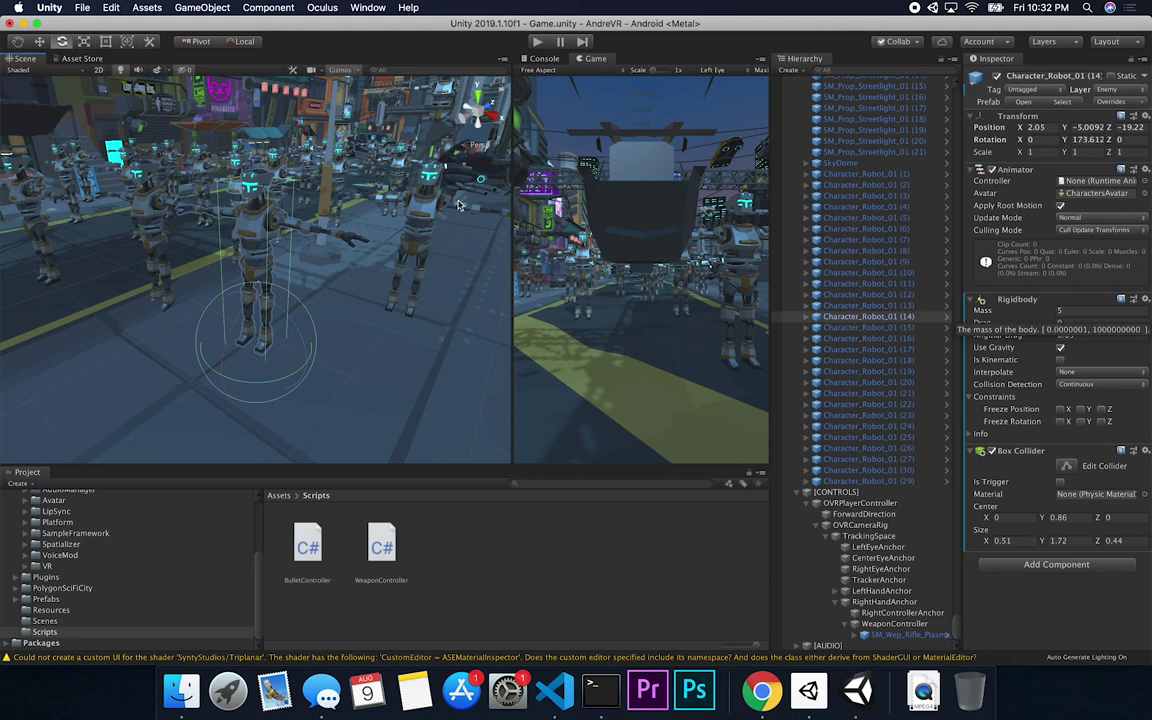
scroll(436, 203, down, 4)
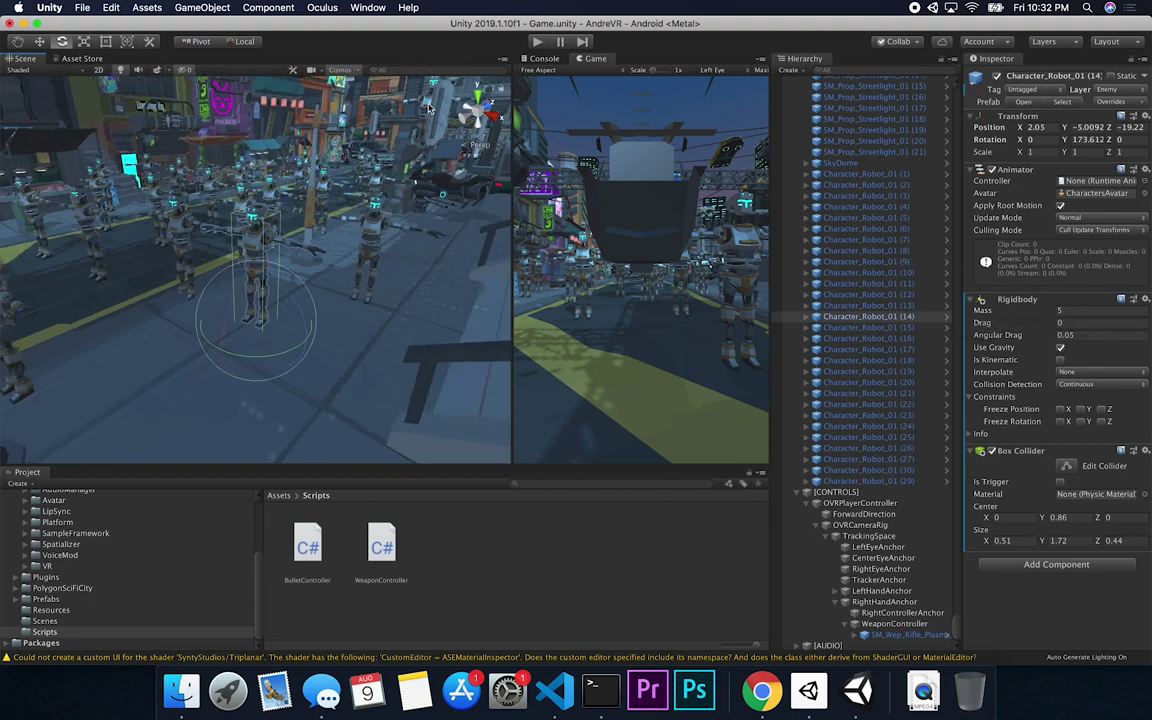
alt+drag(354, 104, 278, 210)
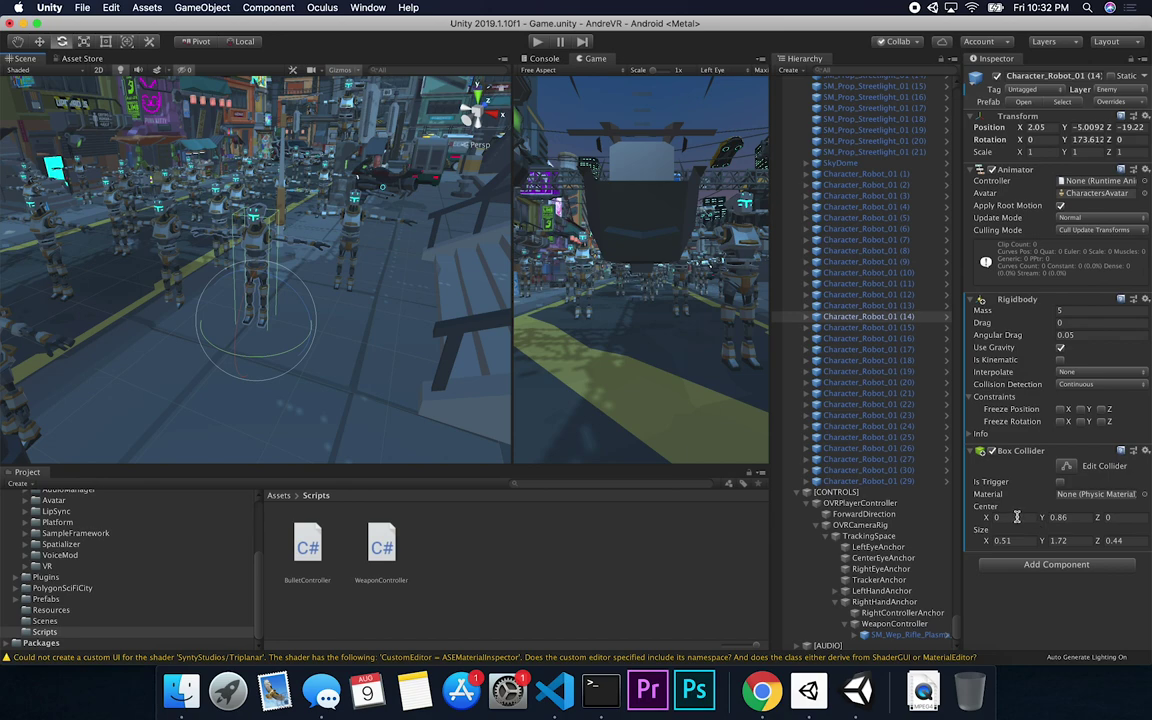
scroll(297, 220, up, 10)
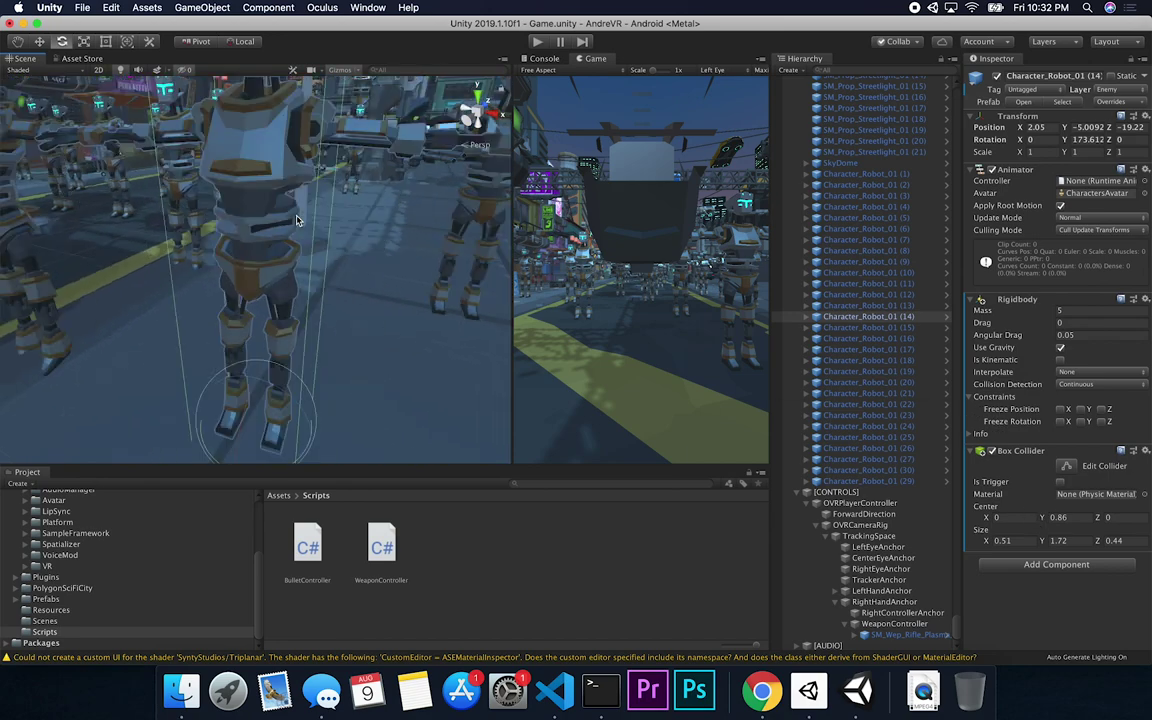
scroll(297, 220, down, 5)
scroll(297, 220, up, 2)
alt+drag(313, 217, 262, 214)
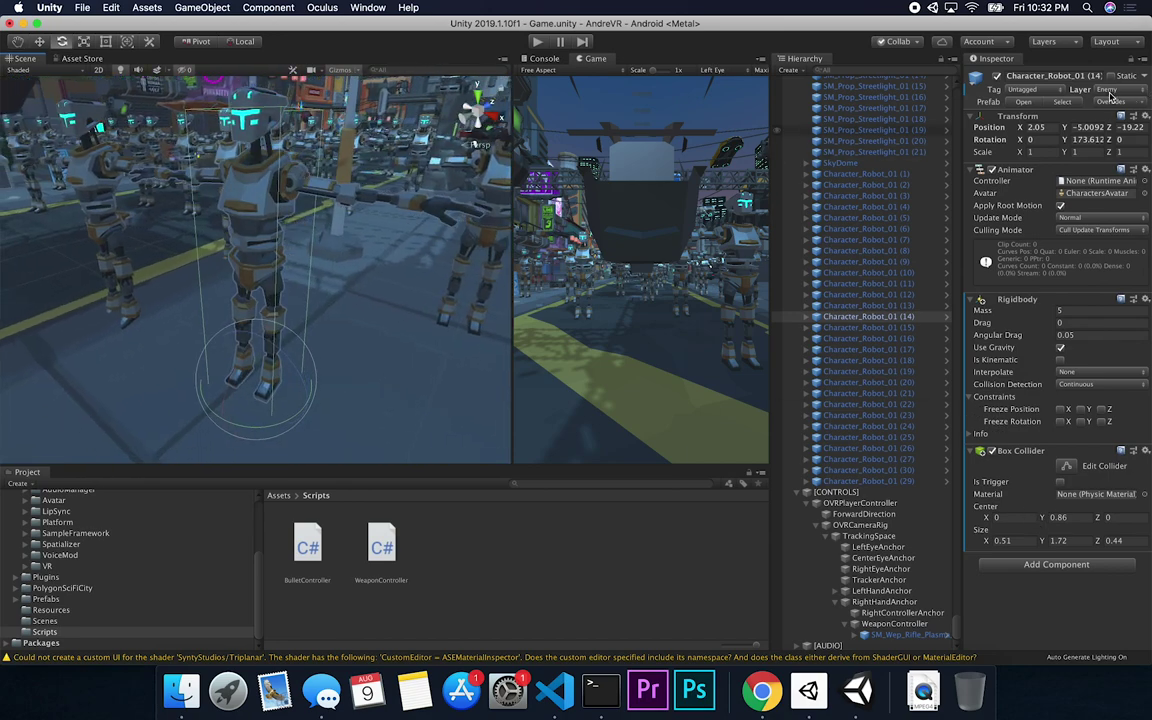
scroll(358, 235, down, 3)
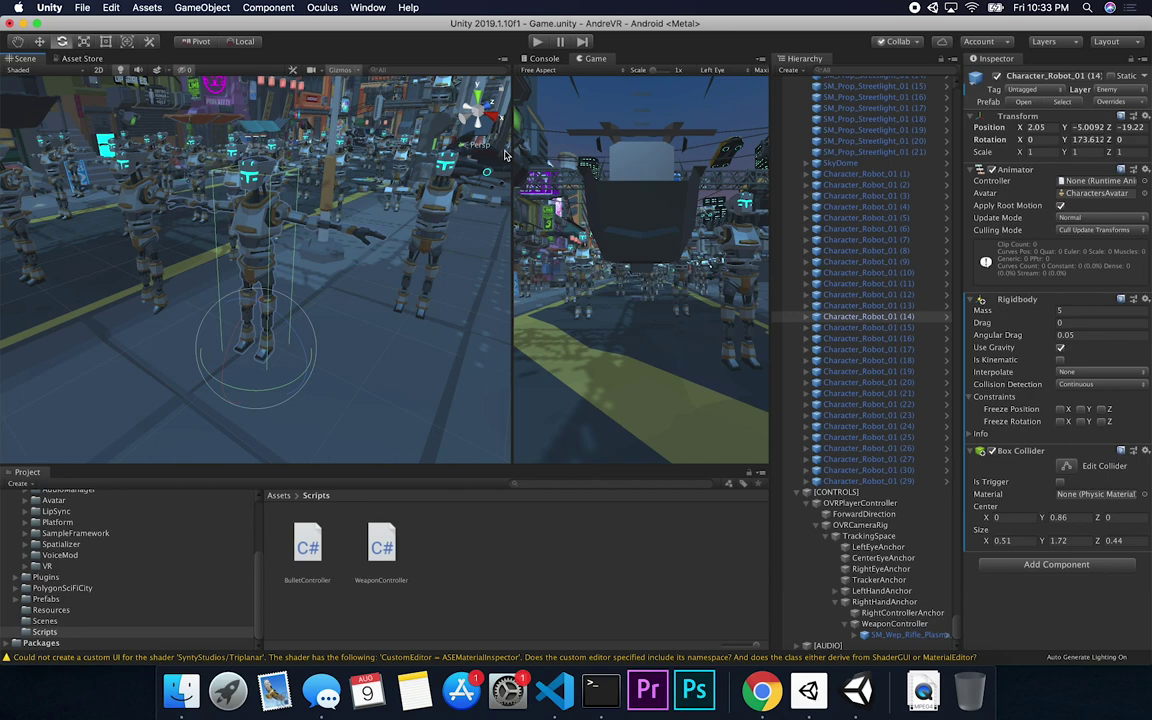
Collapse the [ENVIRONMENT] group and focus the scene on the [CONTROLS] group around the rifle
scroll(890, 236, down, 15)
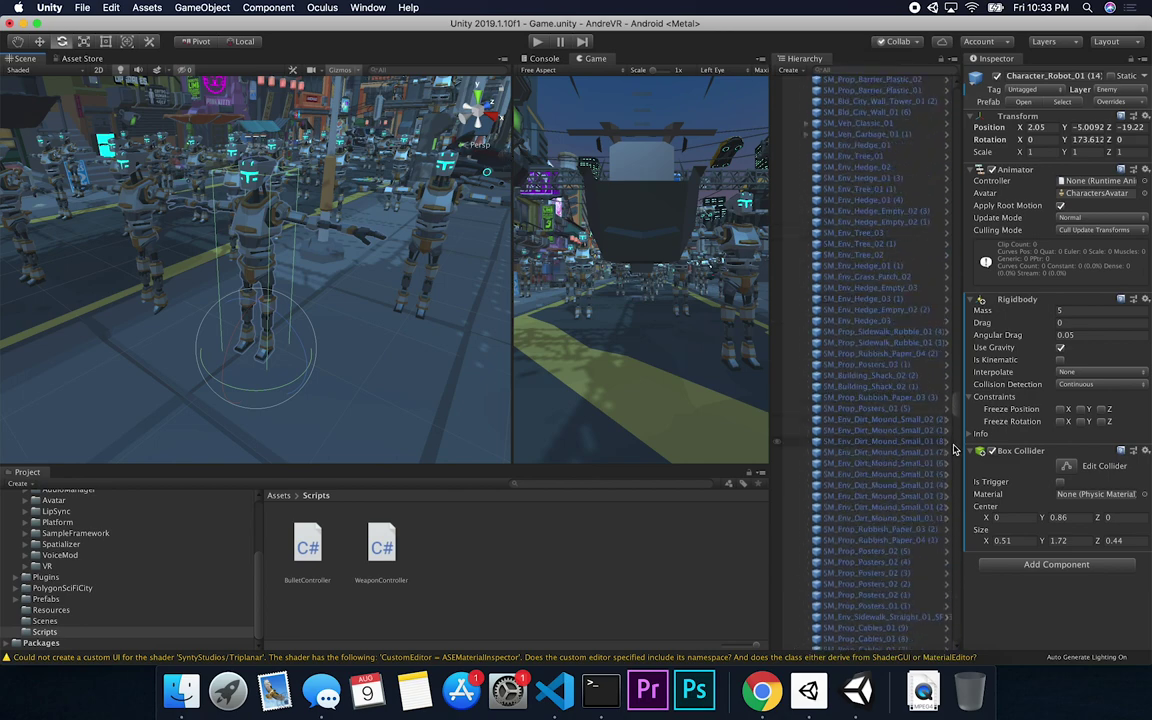
scroll(800, 200, up, 20)
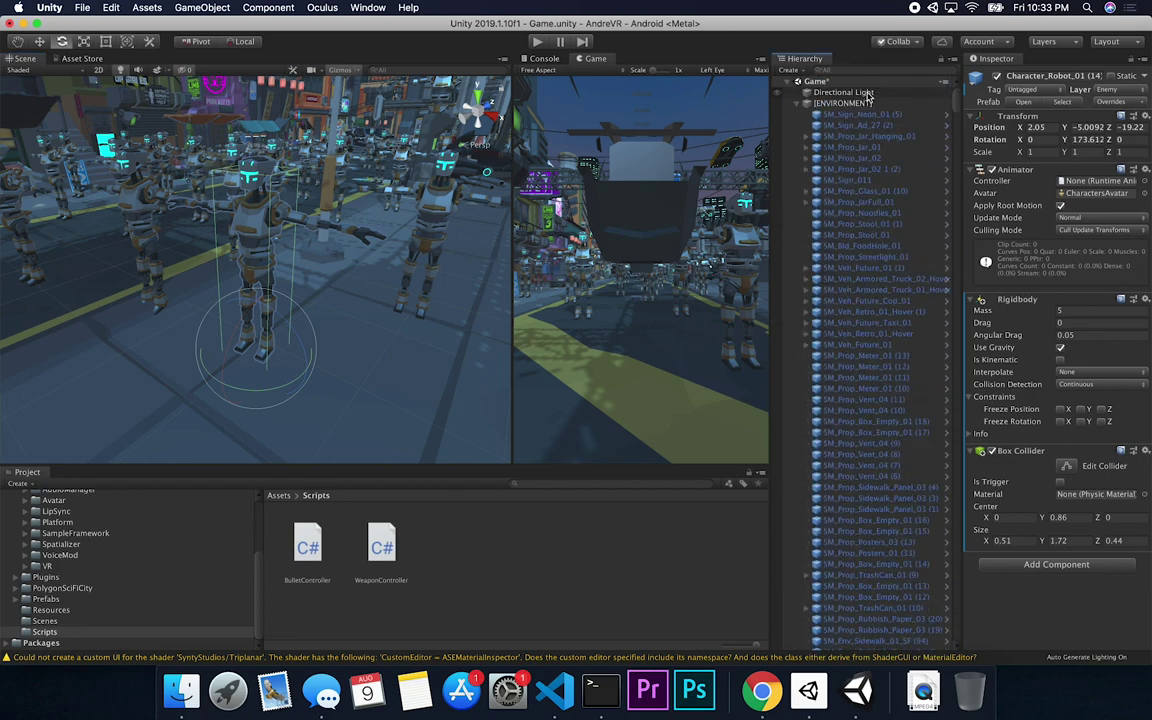
click(805, 103)
click(836, 114)
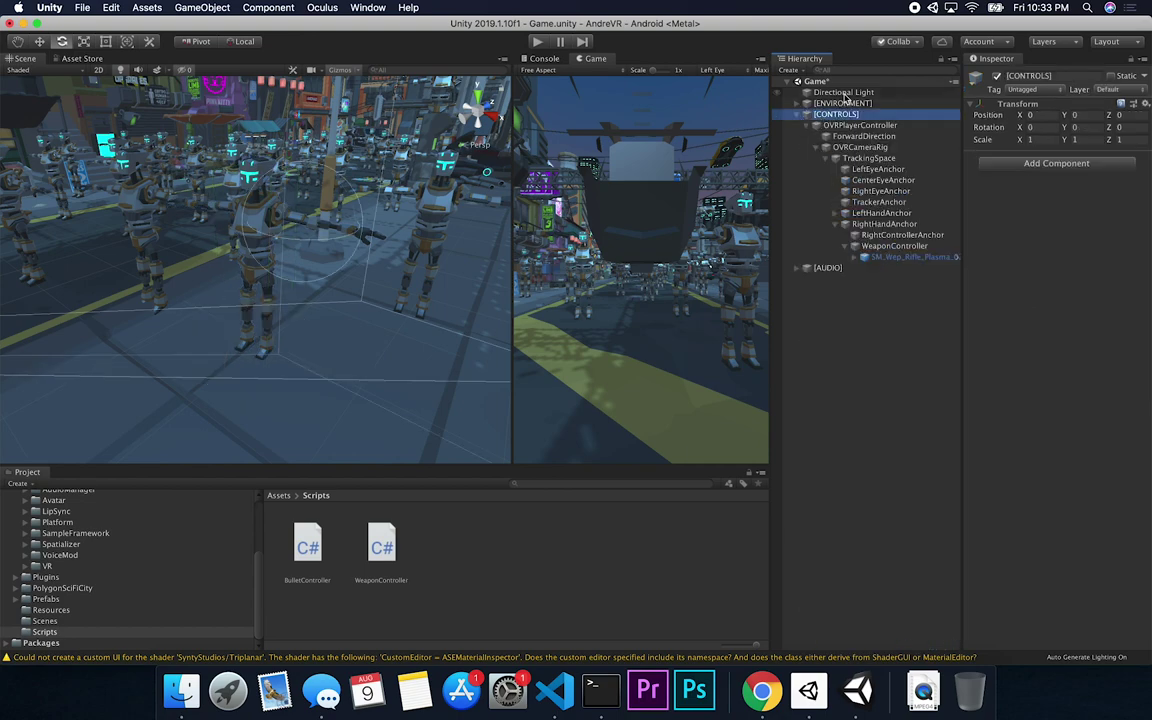
double_click(848, 114)
alt+drag(300, 268, 481, 270)
alt+drag(242, 295, 314, 292)
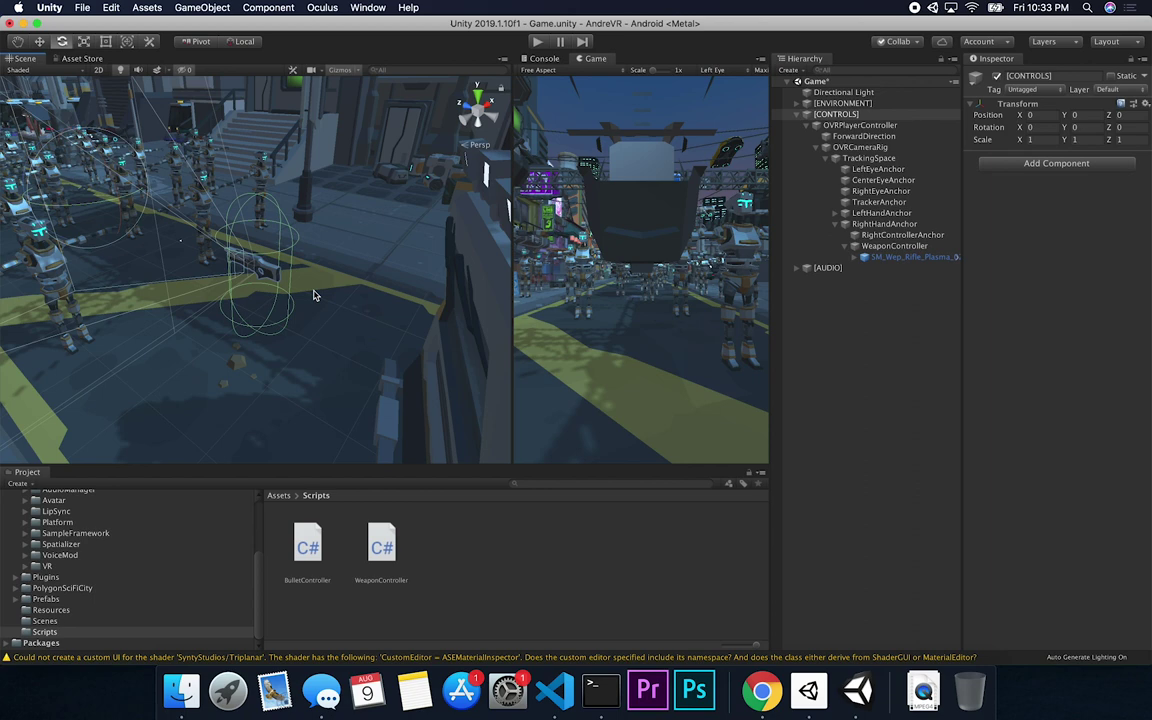
Inspect the component settings of OVRPlayerController, ForwardDirection and OVRCameraRig in turn
click(860, 127)
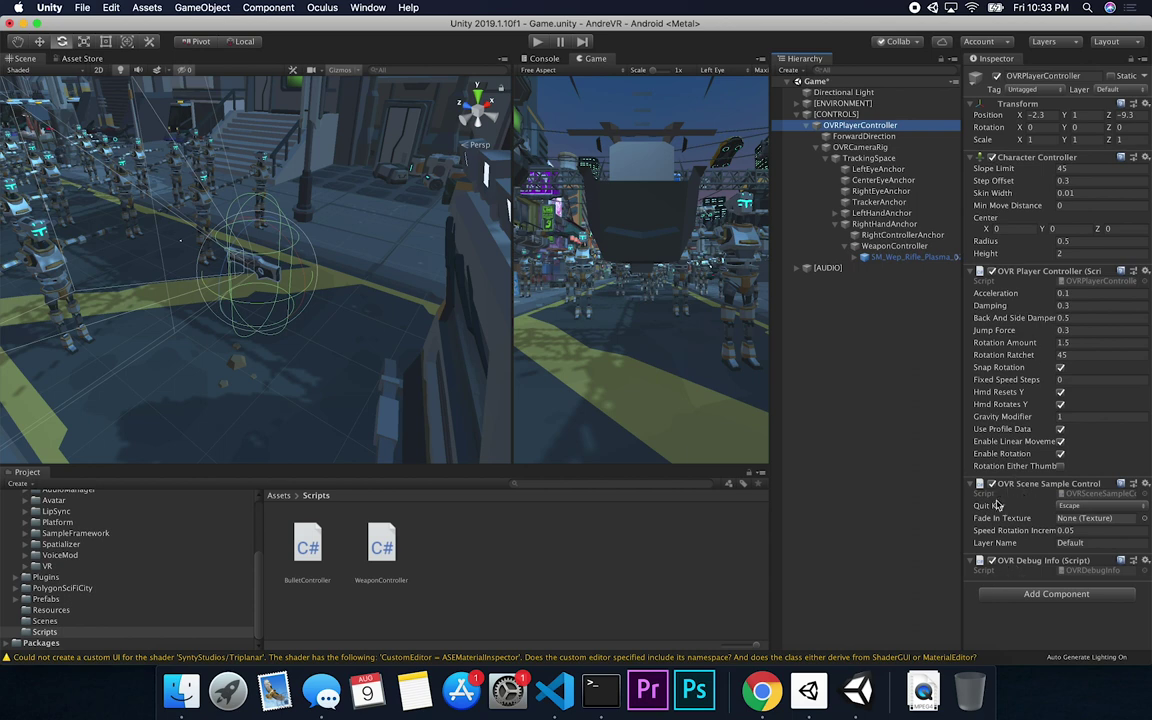
click(855, 137)
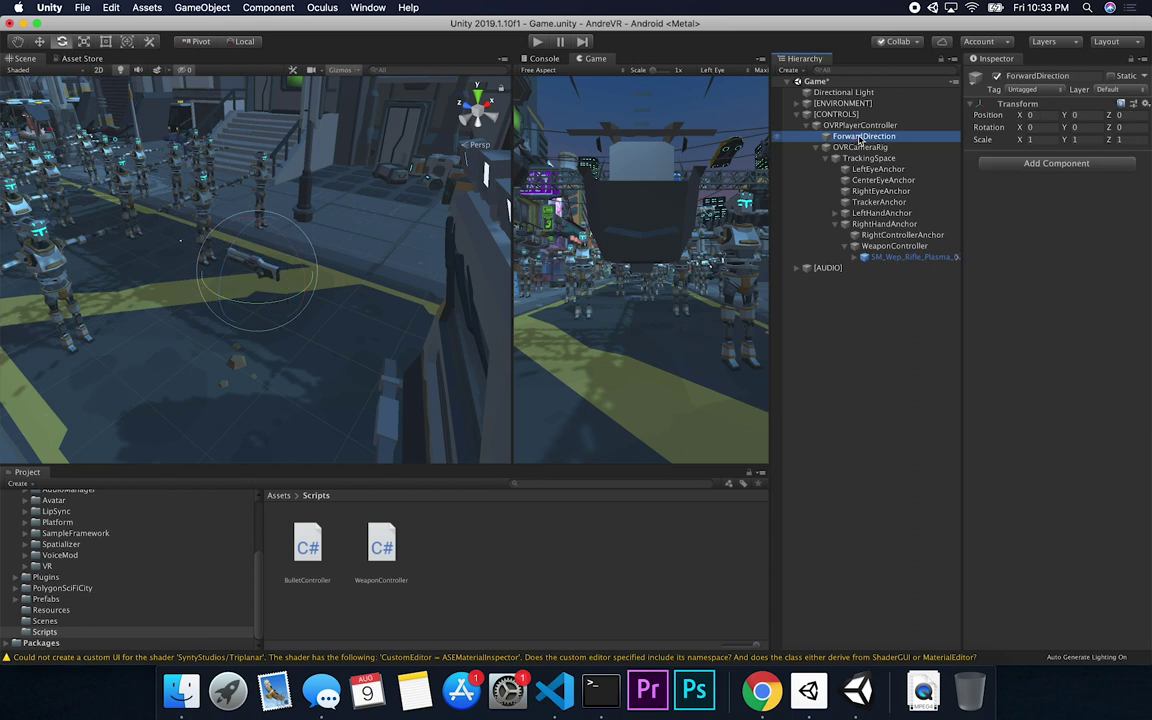
click(862, 147)
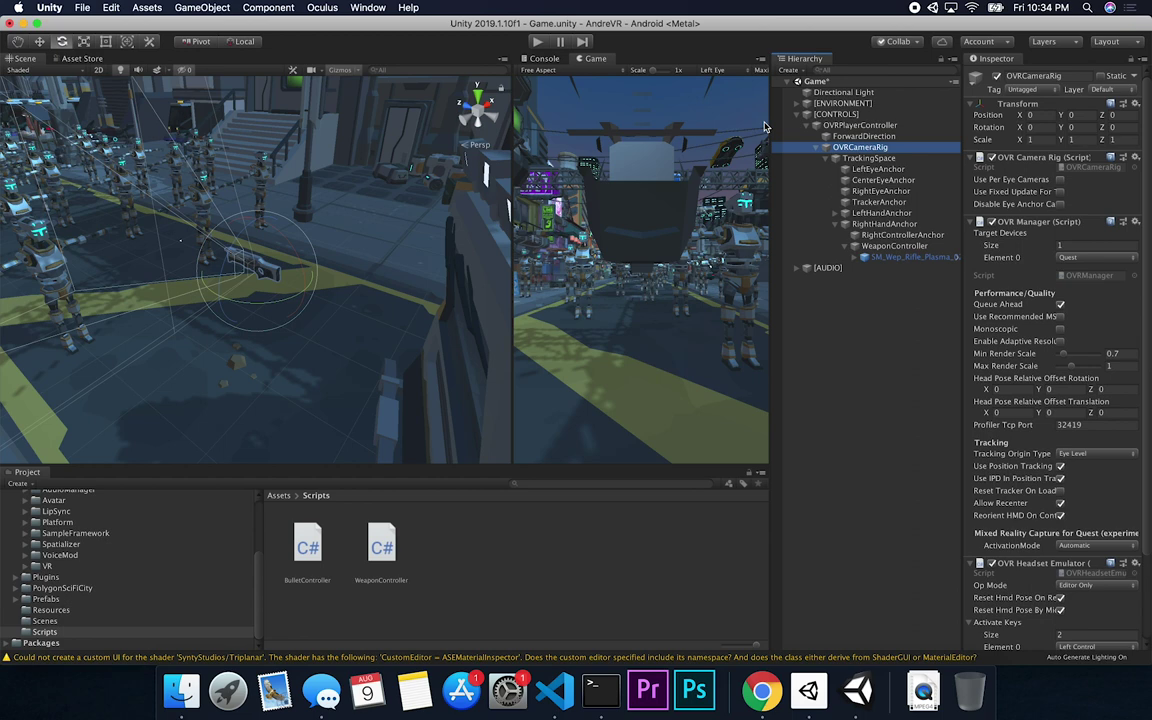
Review the available Oculus tools, including the command for creating a store-compatible AndroidManifest.xml
click(322, 7)
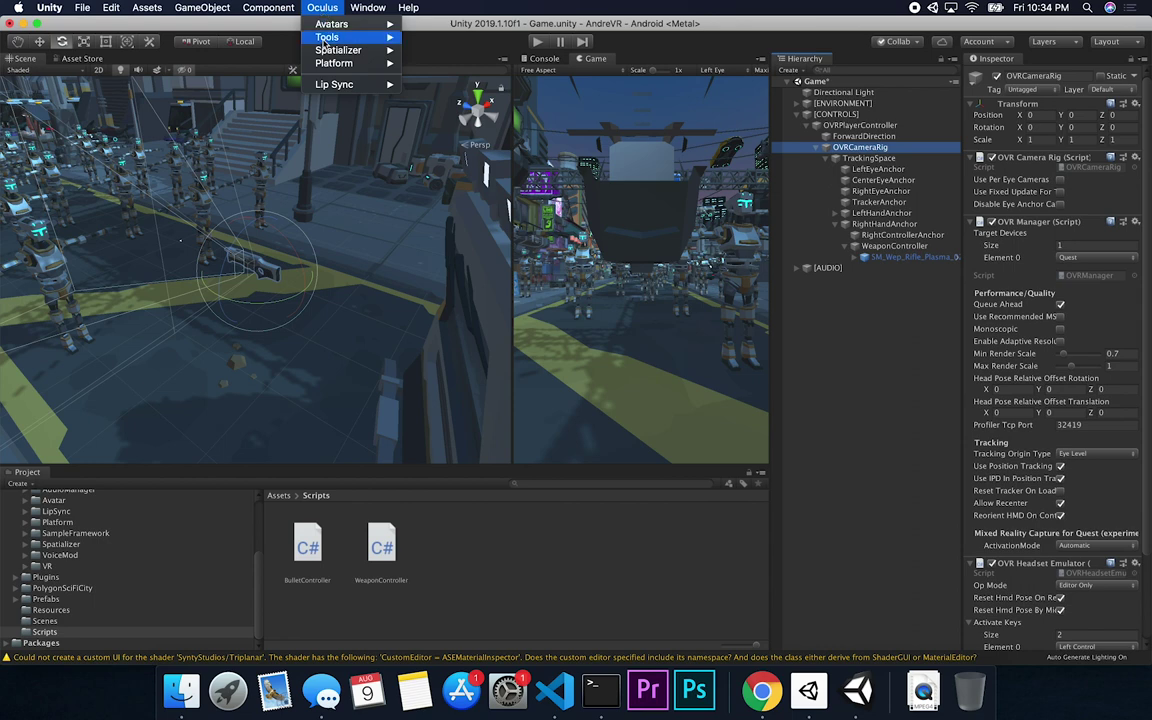
mouse_move(326, 38)
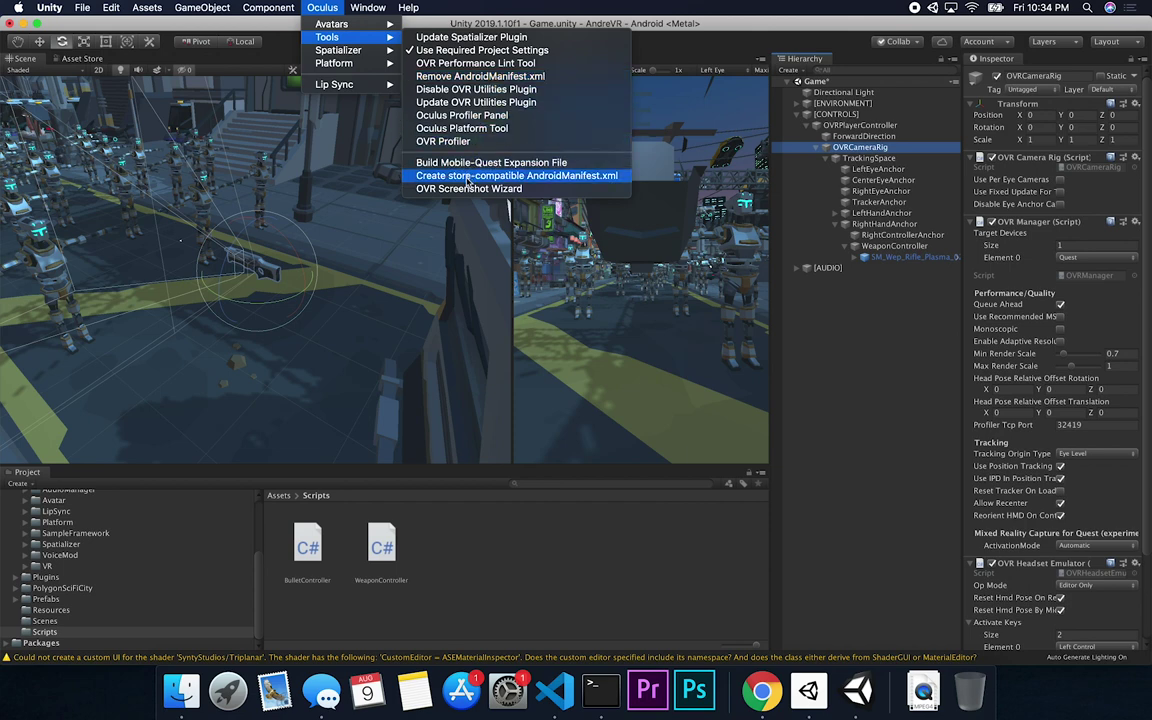
click(668, 28)
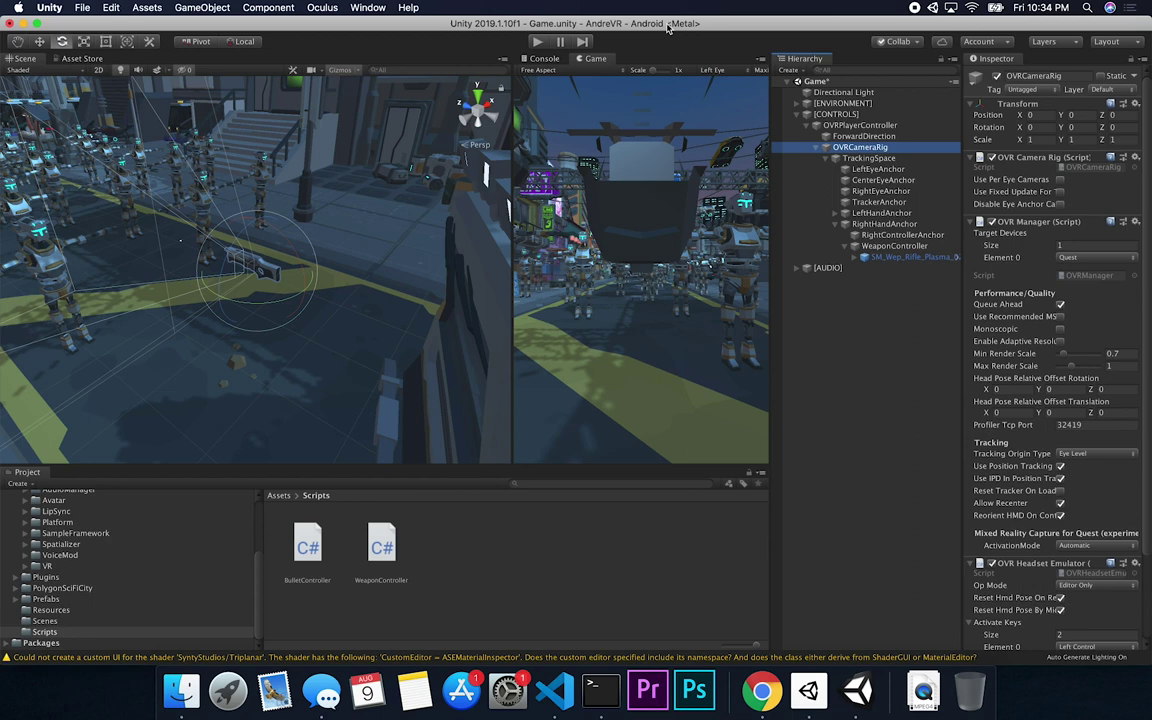
Inspect TrackingSpace and its child anchors in turn, from LeftEyeAnchor and CenterEyeAnchor down to LeftHandAnchor
click(852, 159)
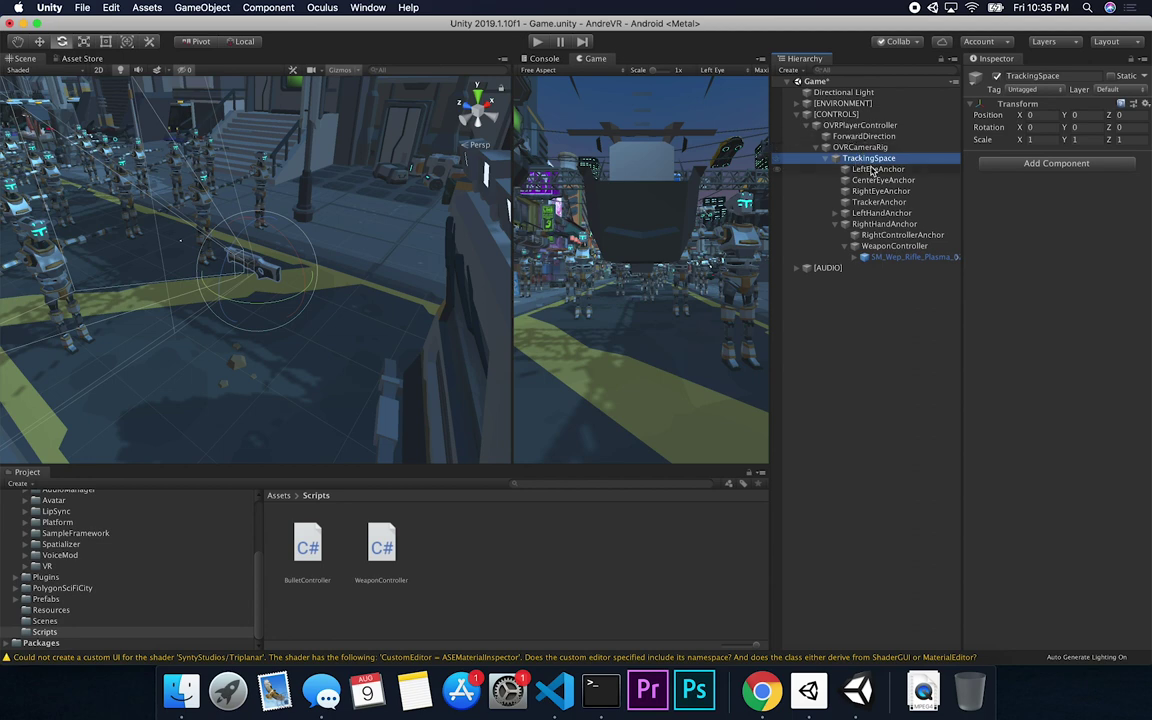
click(876, 170)
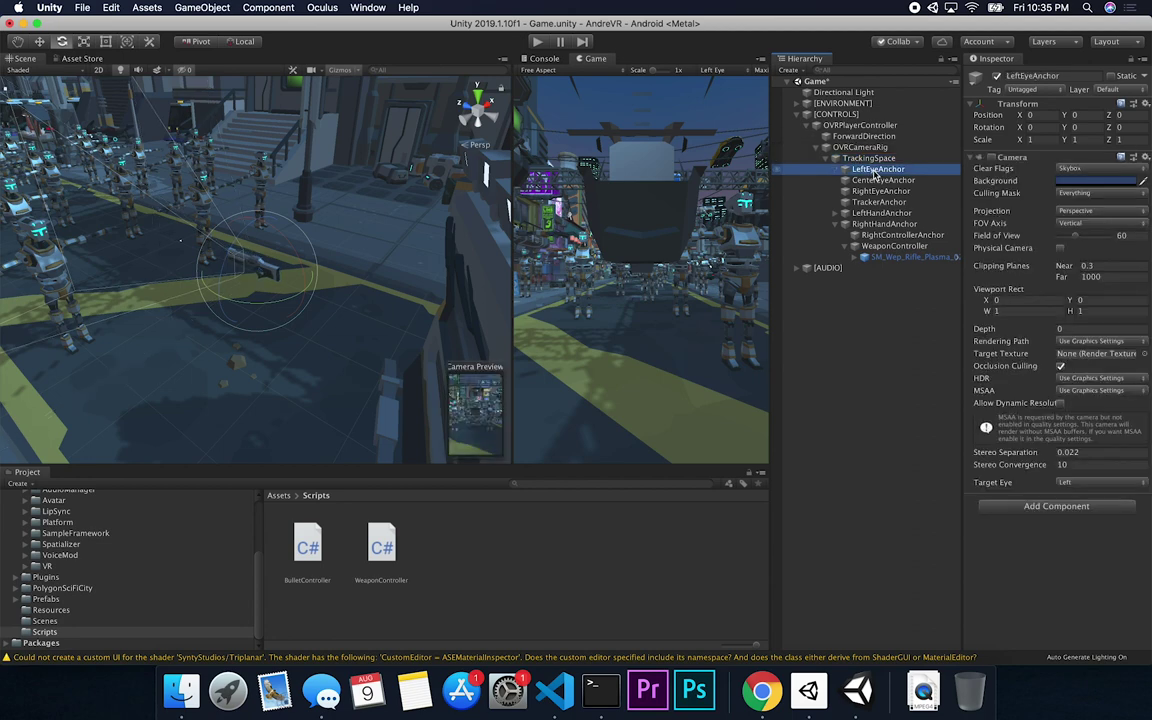
key(Down)
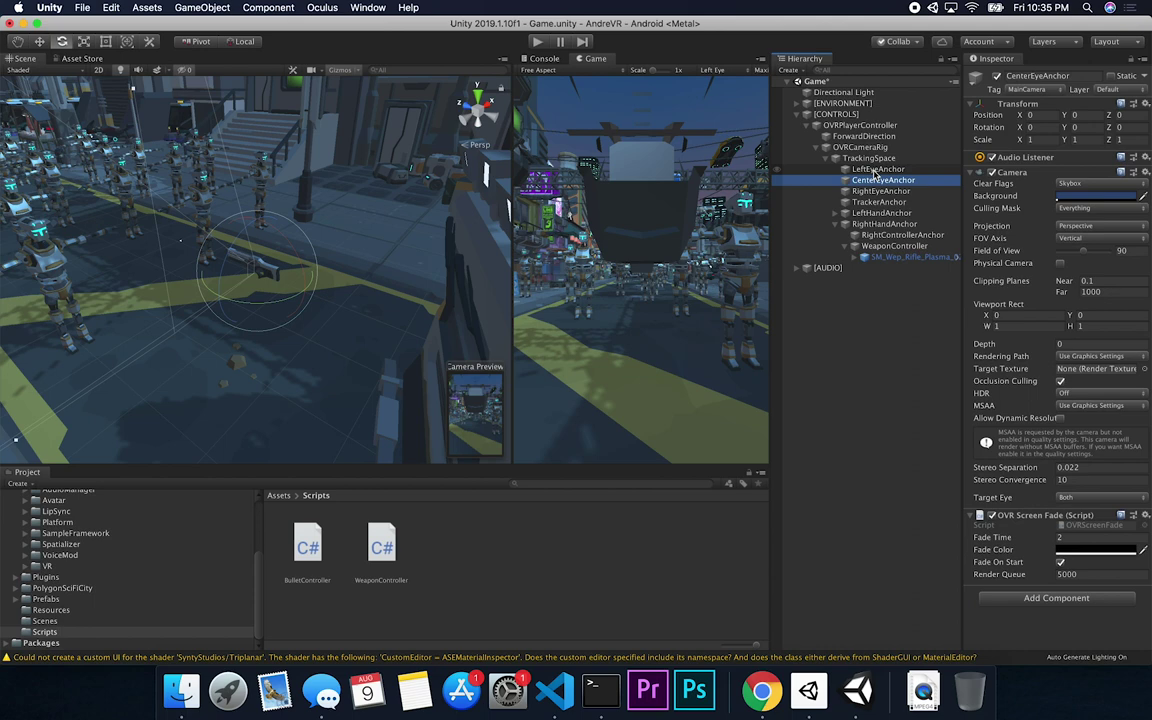
key(Down)
key(Down)
key(Down)
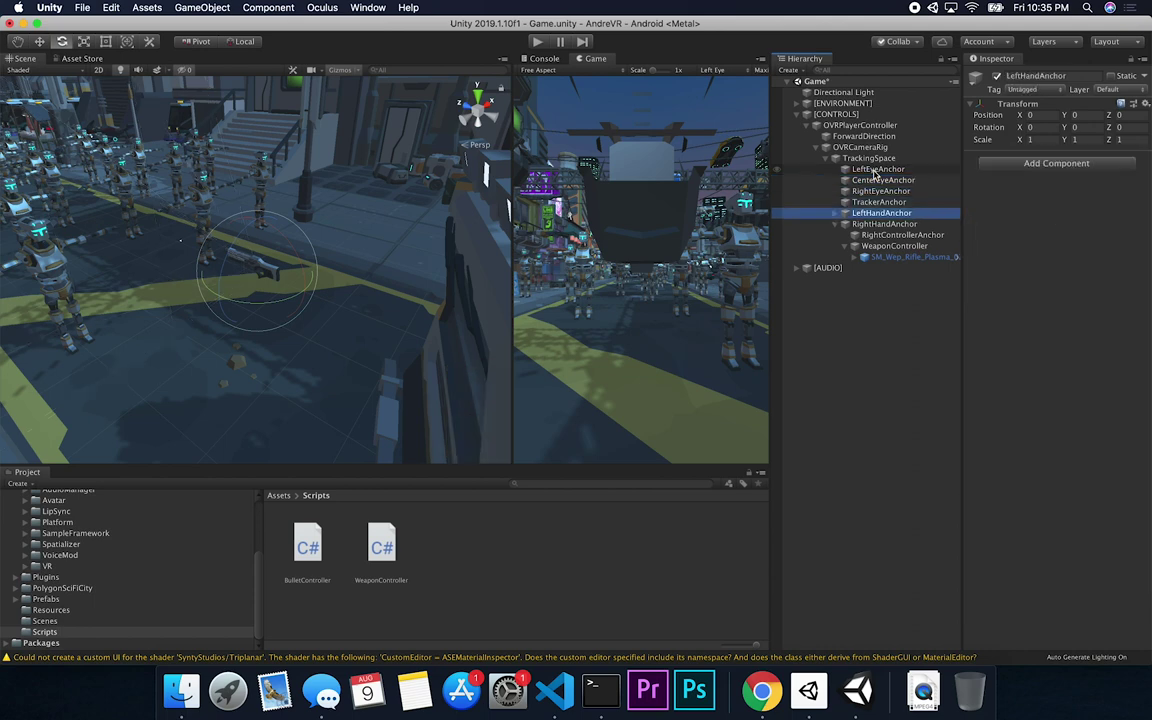
Examine the objects under LeftHandAnchor and RightHandAnchor, including the Weapon Controller script settings on WeaponController
click(837, 214)
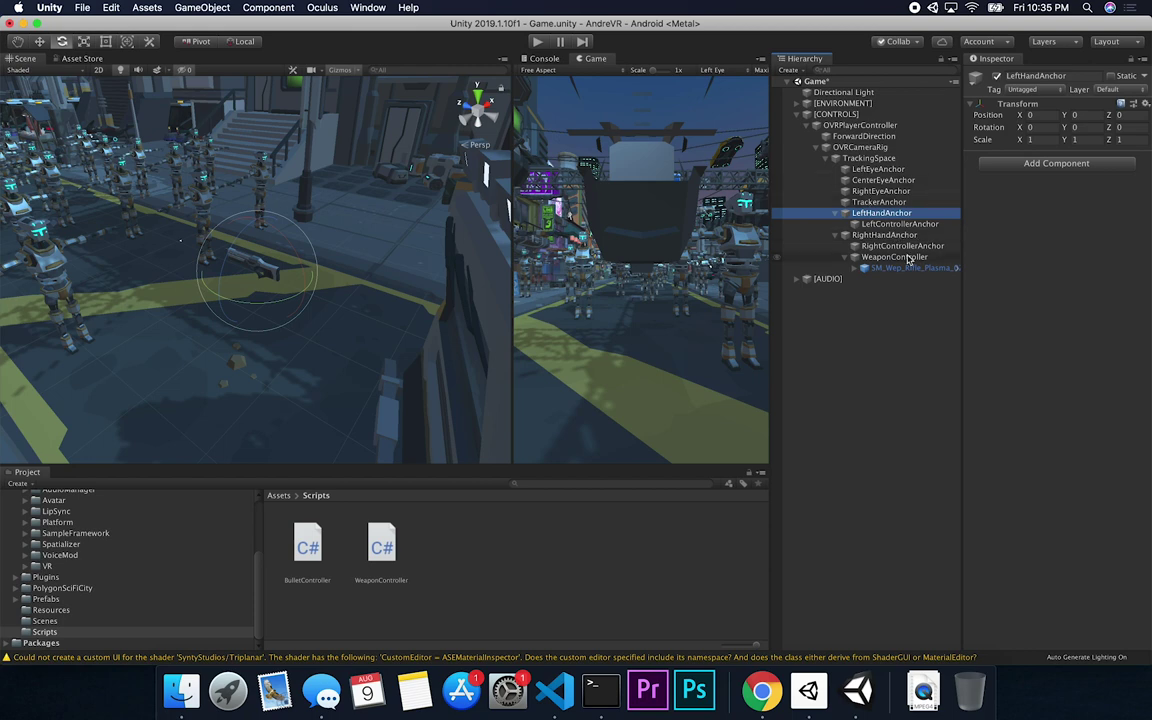
click(862, 236)
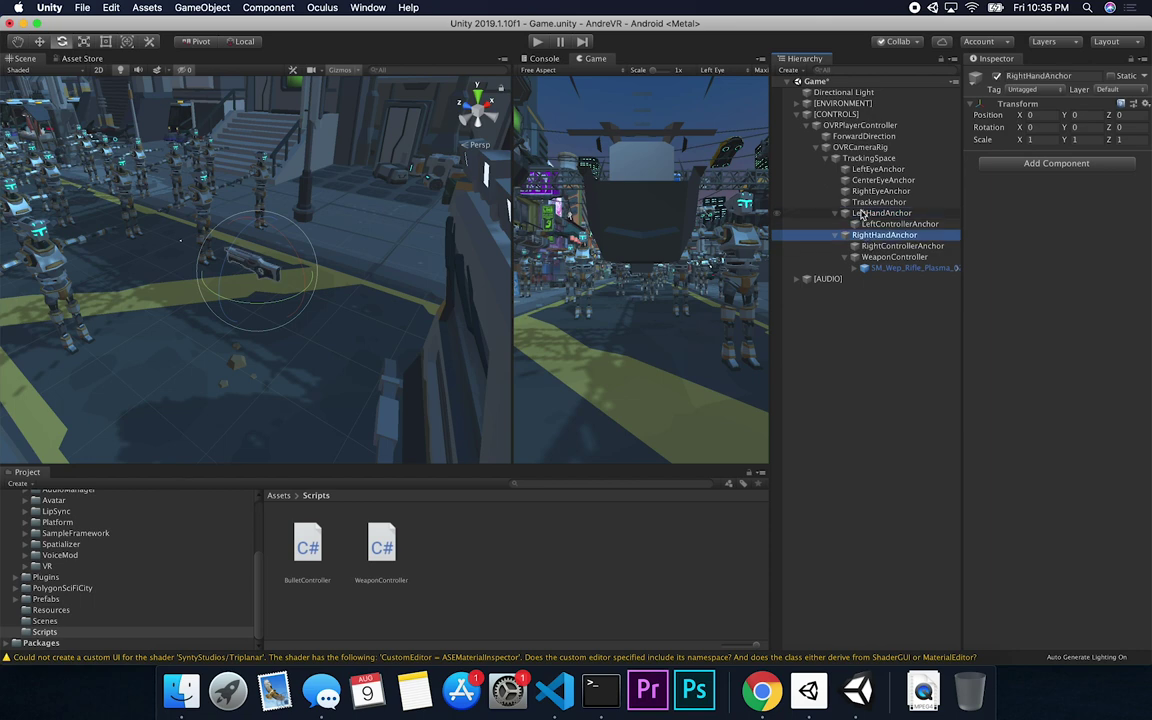
click(843, 213)
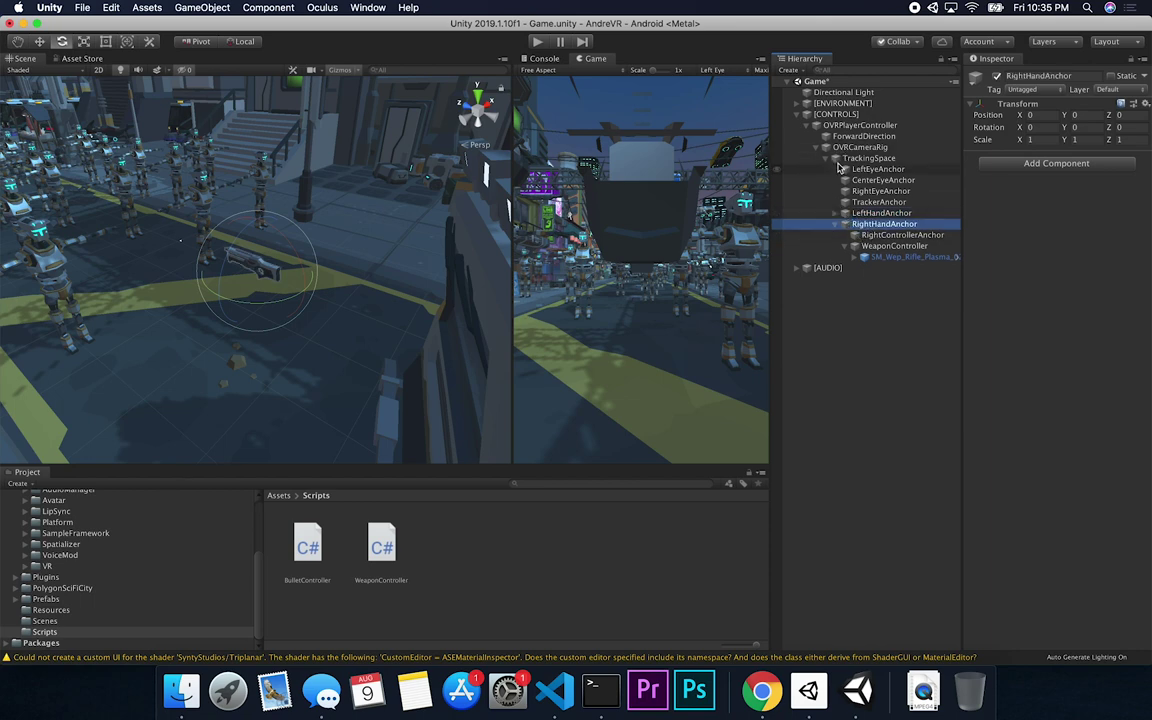
click(868, 247)
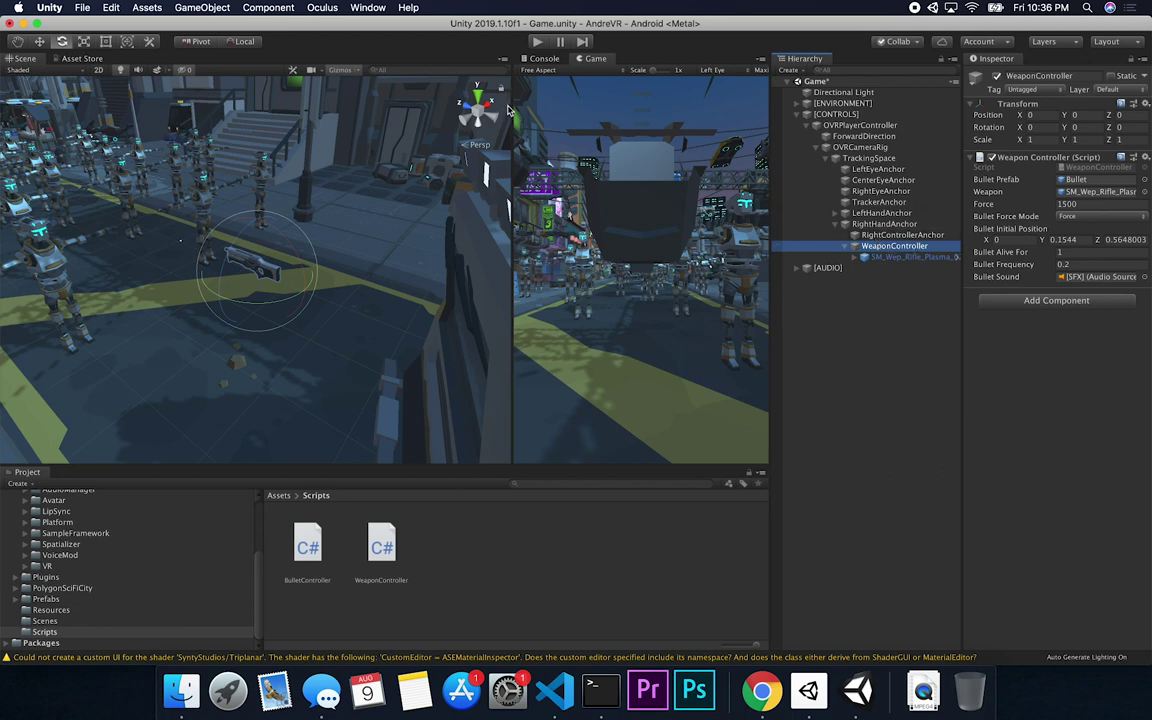
Widen the Game view beside the Scene view and start play mode with the rifle in sight
drag(511, 95, 445, 108)
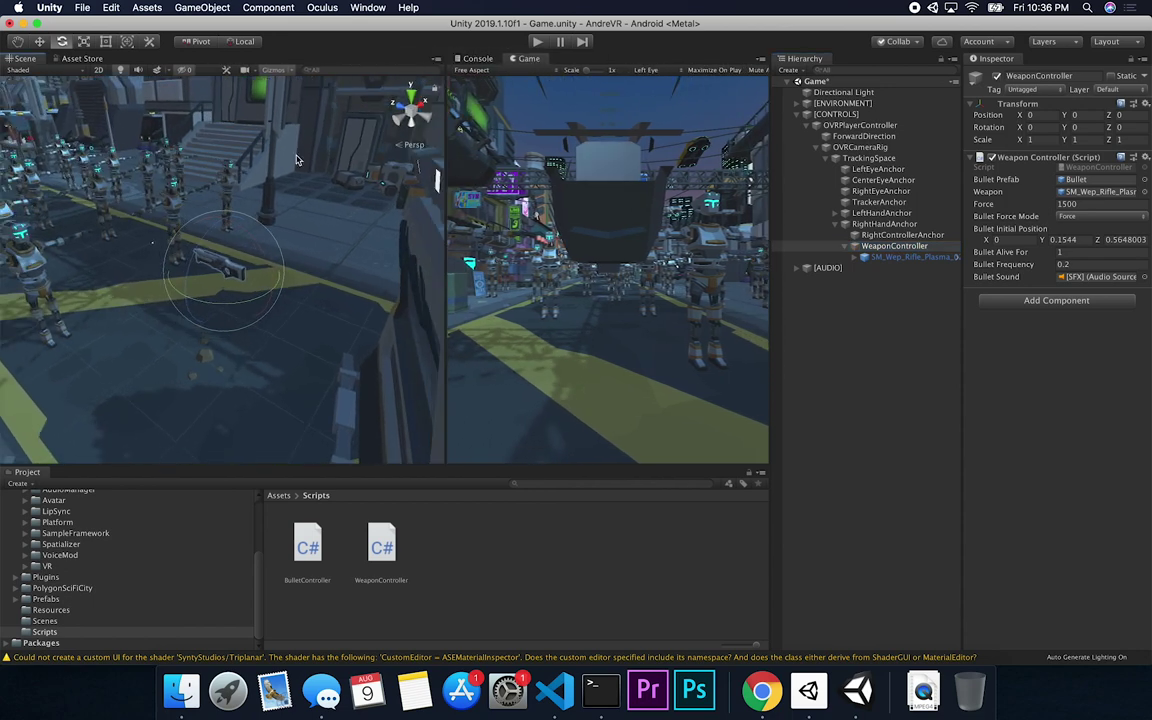
alt+drag(296, 160, 312, 226)
scroll(295, 253, up, 10)
scroll(295, 253, down, 10)
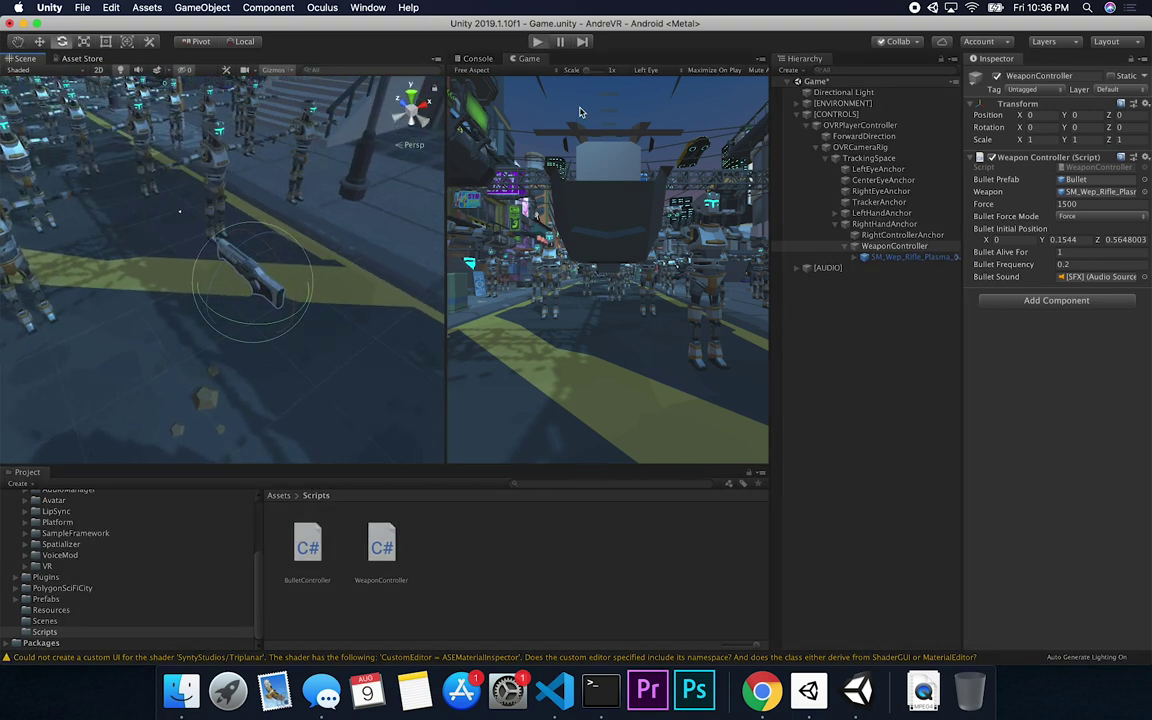
key(super+p)
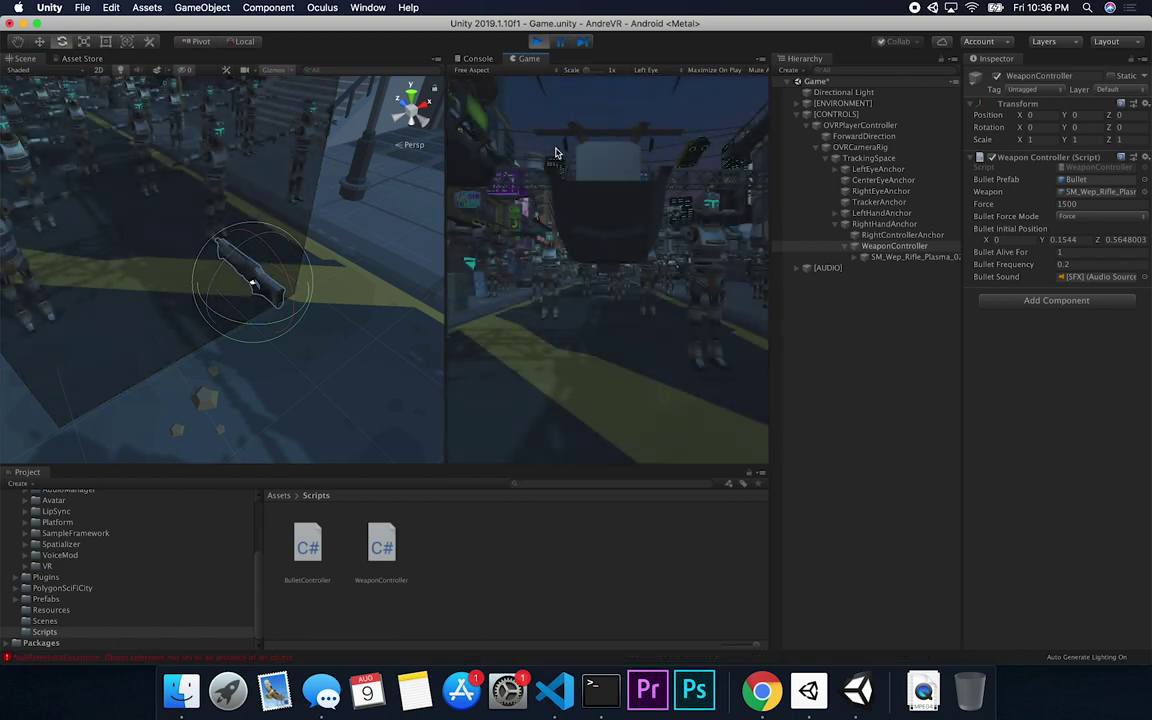
Give the running game input focus to try firing, and view the rifle from behind facing the robots
mouse_move(324, 298)
alt+mouse_down()
mouse_move(245, 288)
mouse_move(344, 293)
alt+mouse_up()
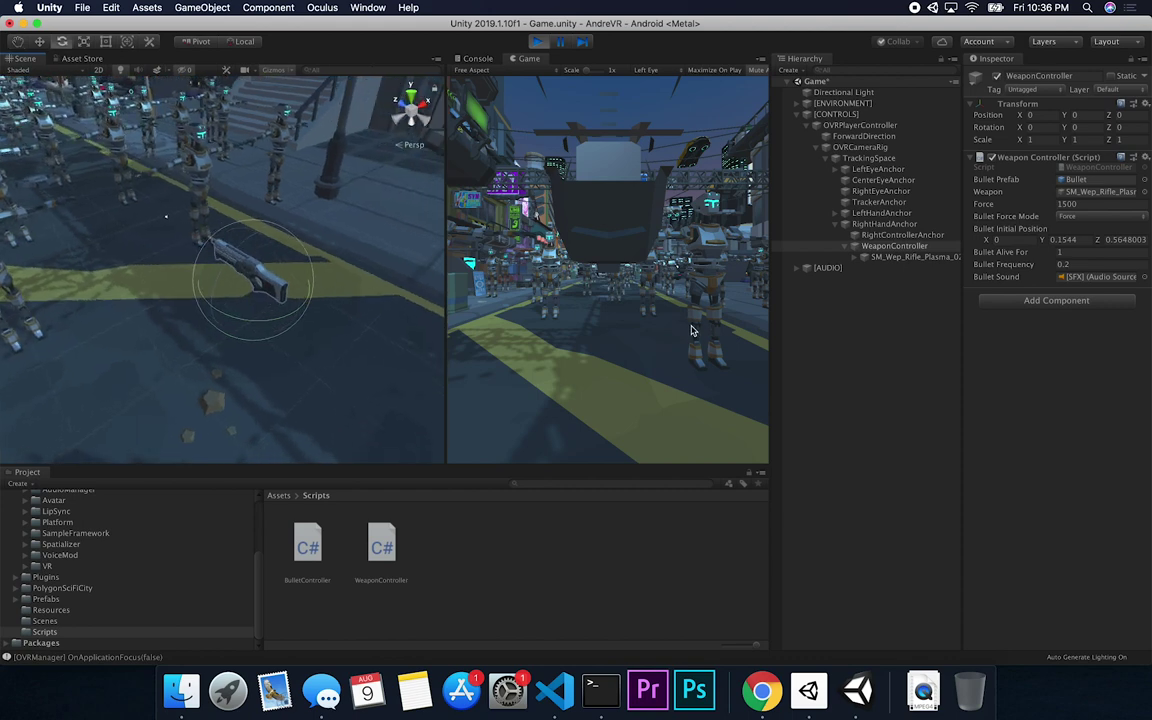
click(603, 339)
alt+drag(184, 256, 50, 262)
mouse_move(271, 262)
alt+mouse_down()
mouse_move(136, 254)
mouse_move(78, 286)
alt+mouse_up()
click(563, 388)
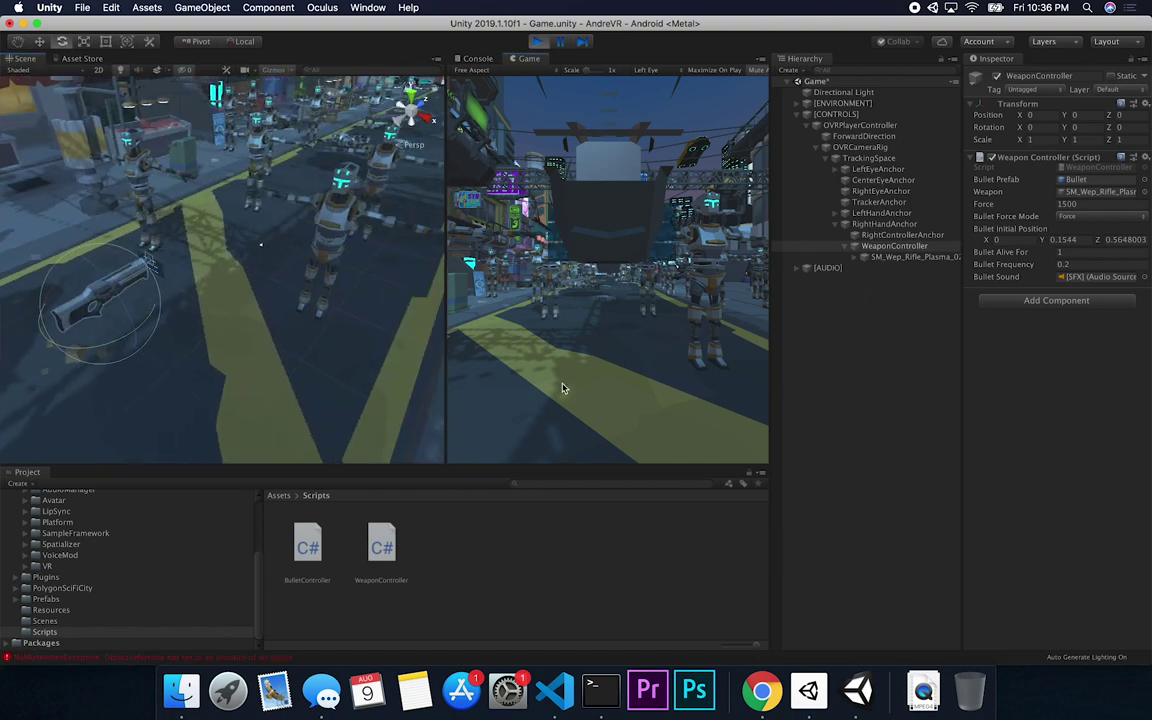
mouse_move(262, 254)
alt+mouse_down()
mouse_move(352, 251)
mouse_move(133, 248)
alt+mouse_up()
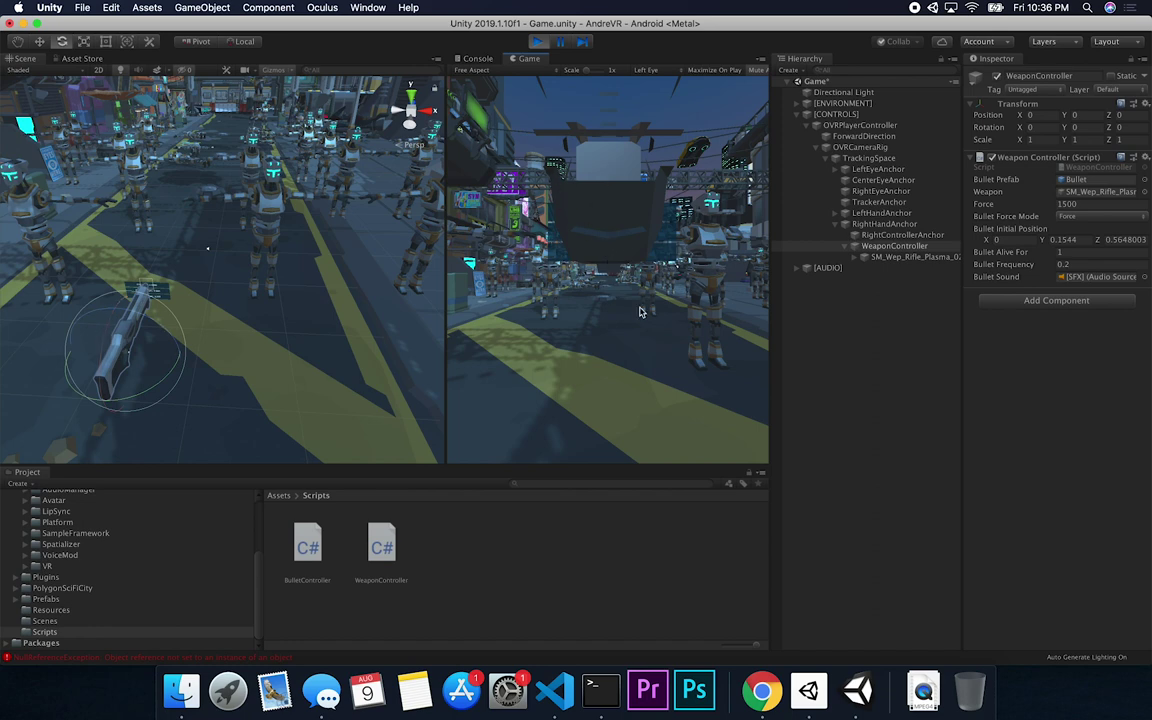
Examine the rifle and its muzzle at close range from several angles while bullets are fired in play mode
key(alt)
alt+drag(160, 371, 291, 321)
scroll(291, 321, up, 5)
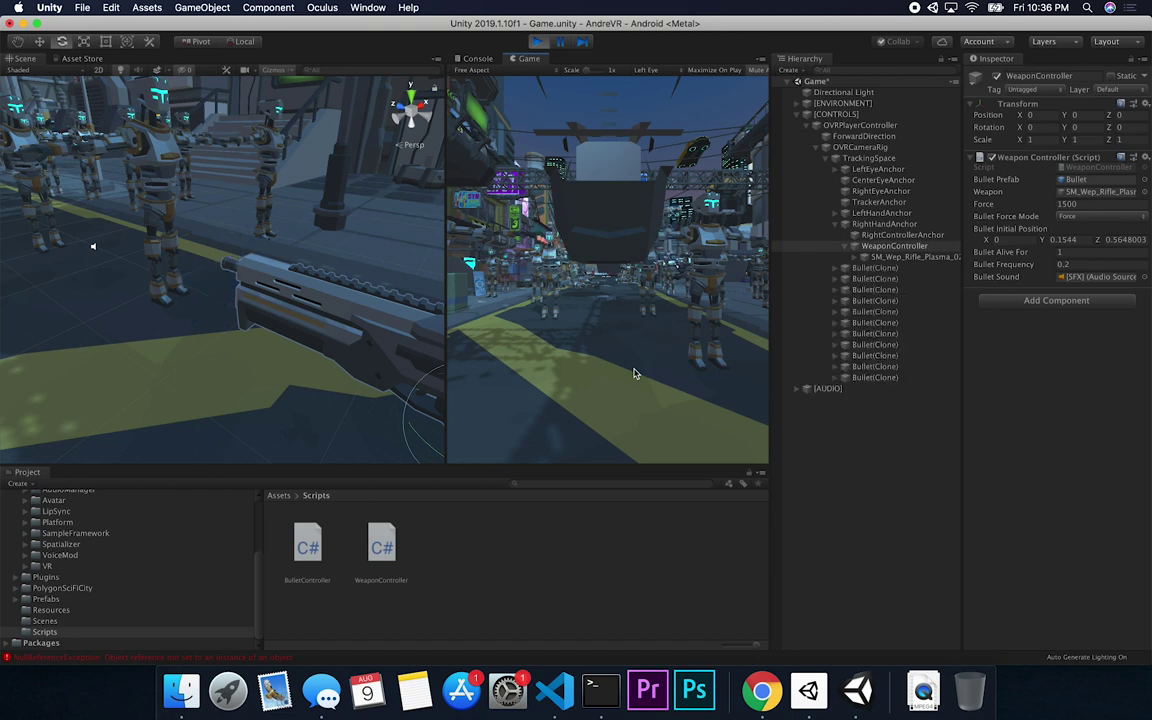
alt+drag(248, 328, 185, 322)
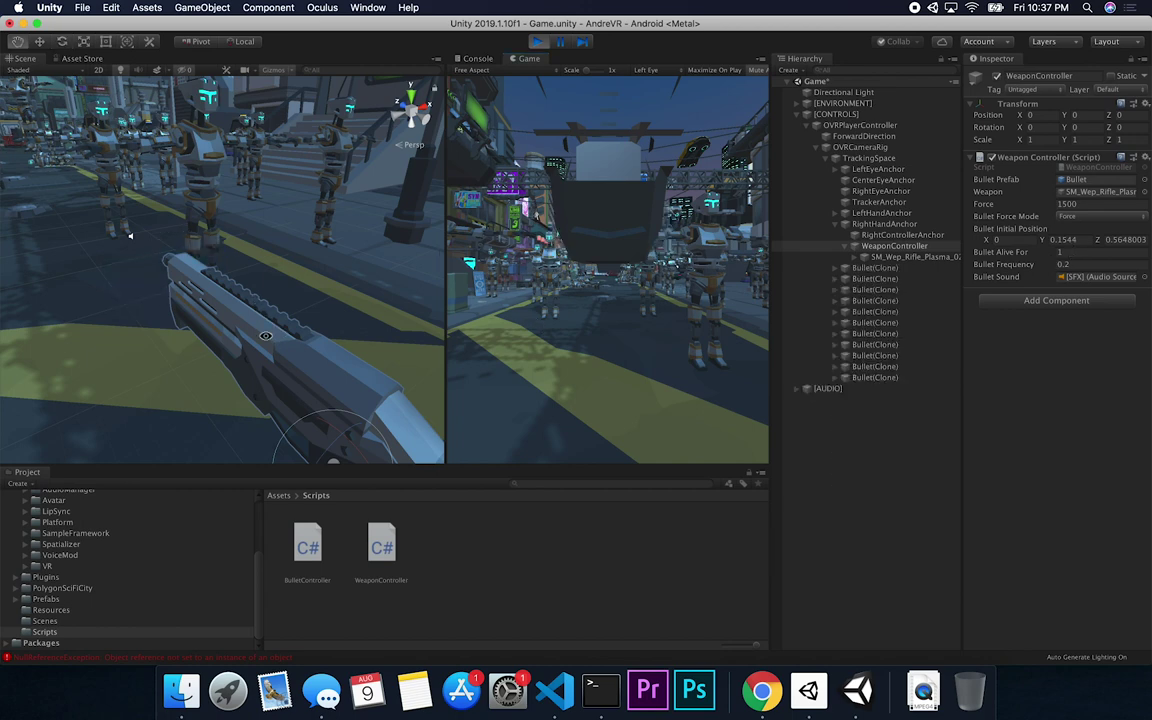
alt+drag(254, 299, 183, 327)
alt+drag(257, 342, 285, 306)
scroll(288, 310, down, 5)
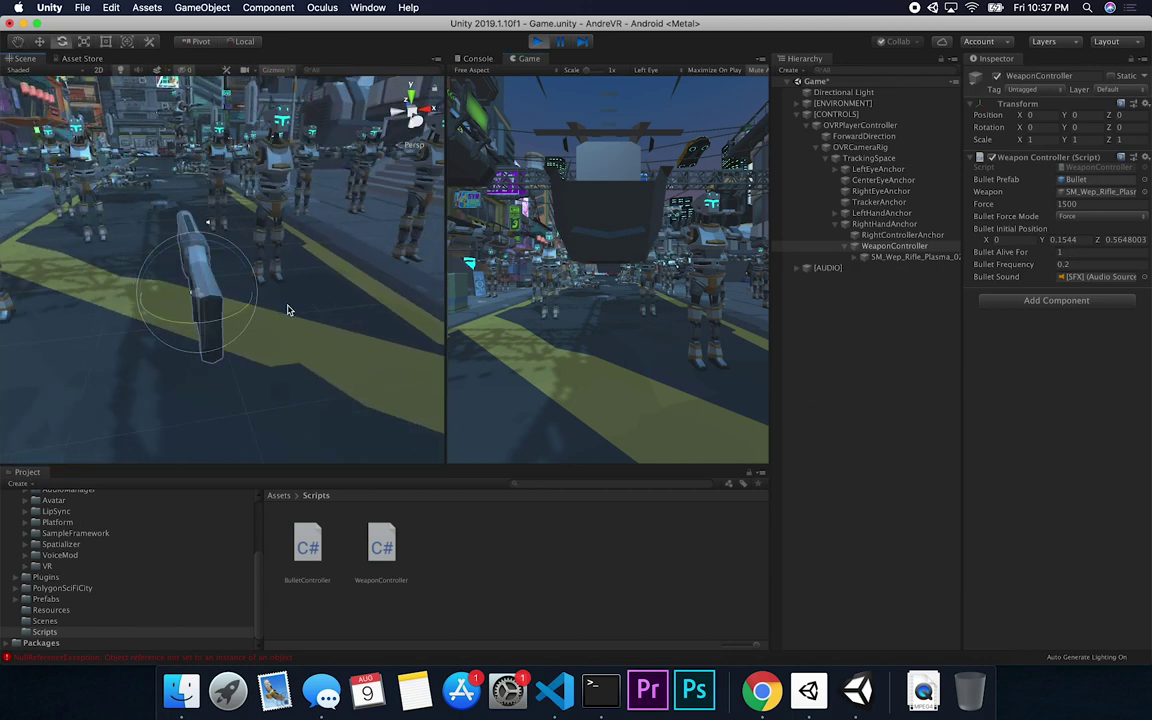
Rotate the SM_Wep_Rifle_Plasma_02 object during play to X -4.131 and Y -12.171
click(890, 257)
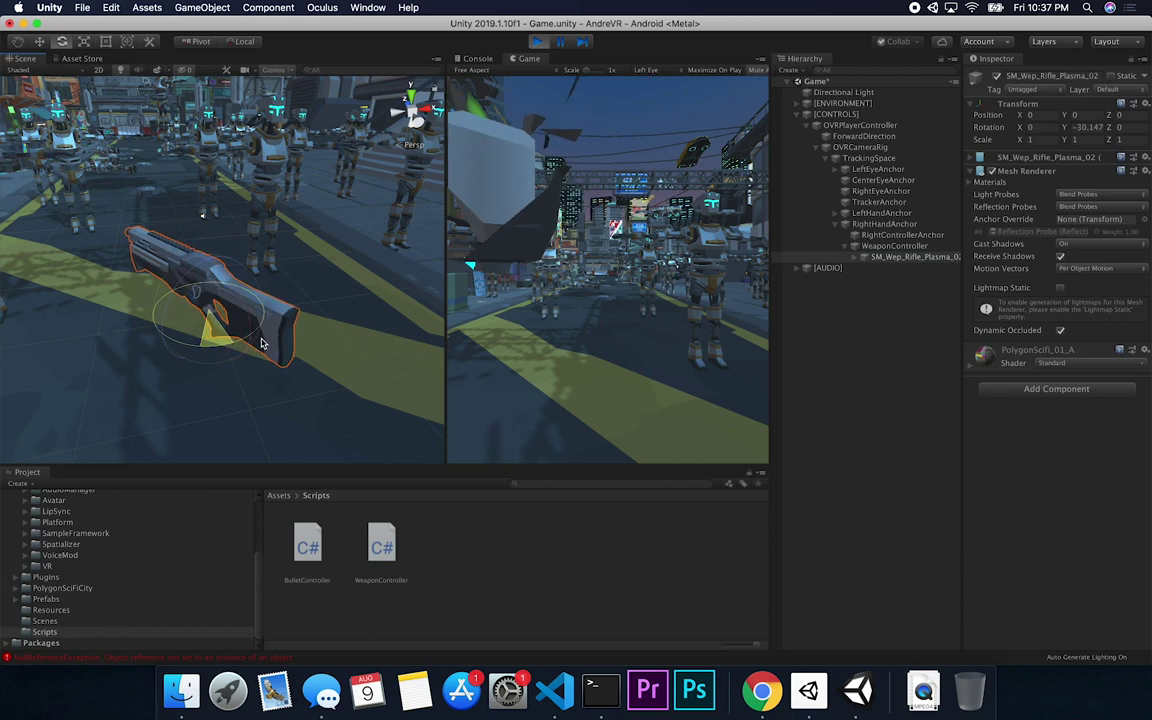
alt+drag(320, 290, 239, 242)
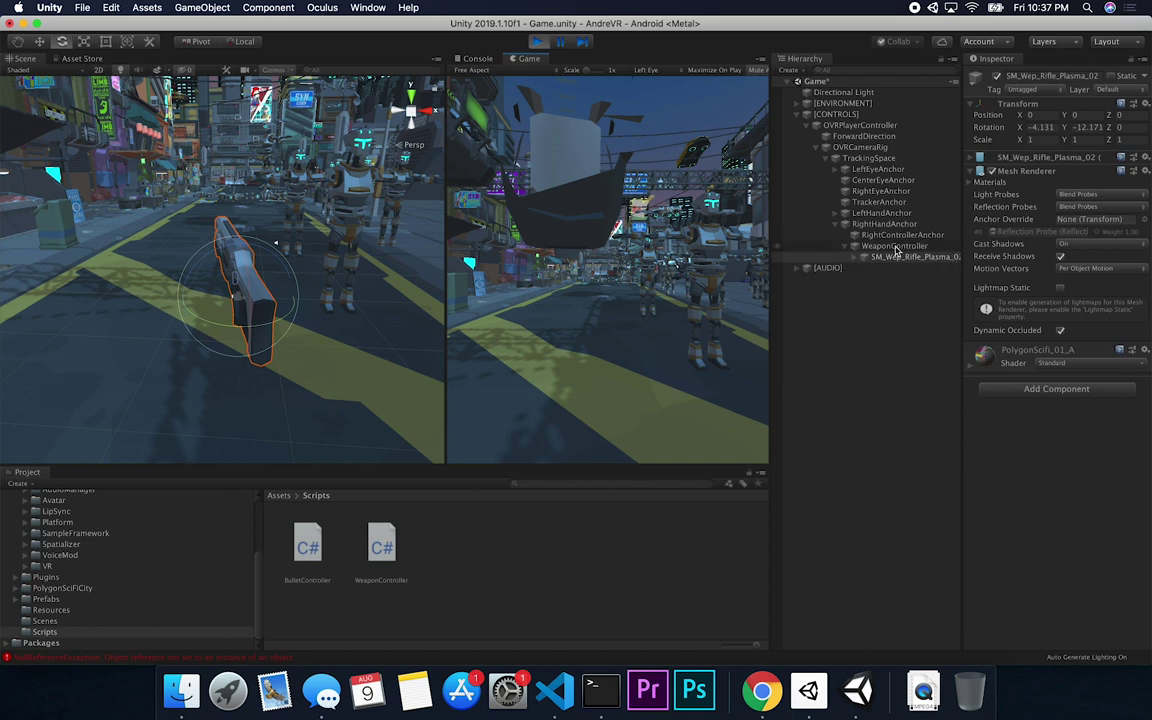
click(886, 257)
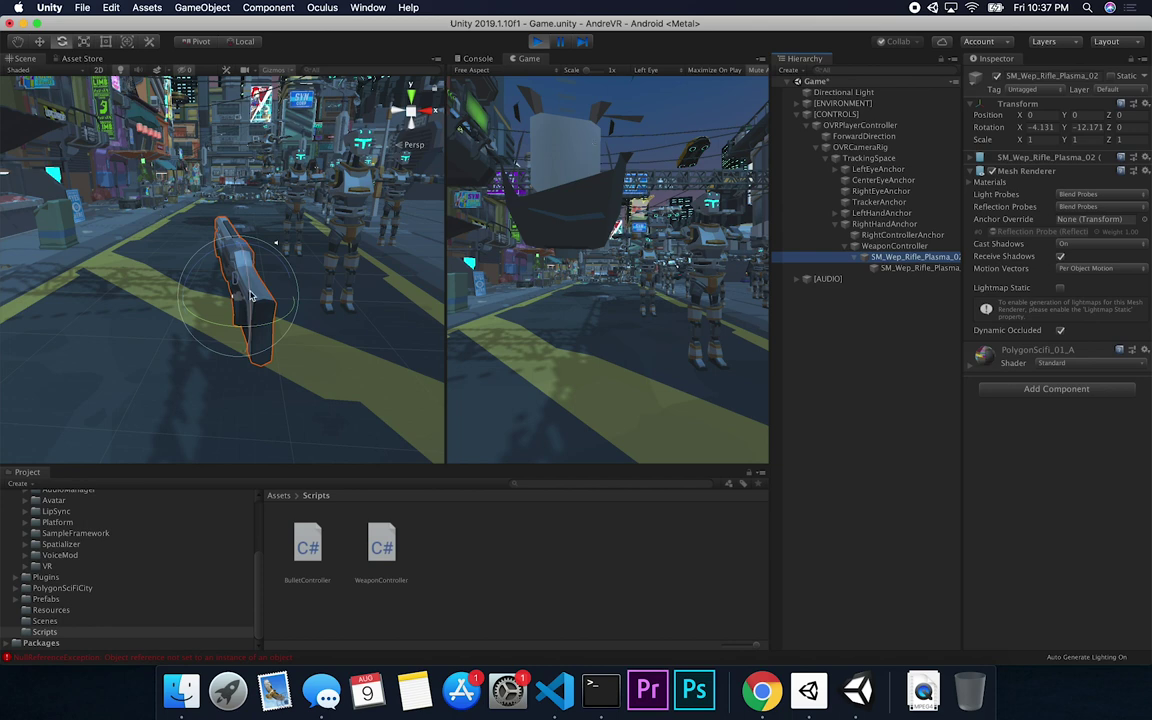
Test-fire the rifle at different angles, turning it to Y 20.301, and end play mode
click(609, 398)
key(space)
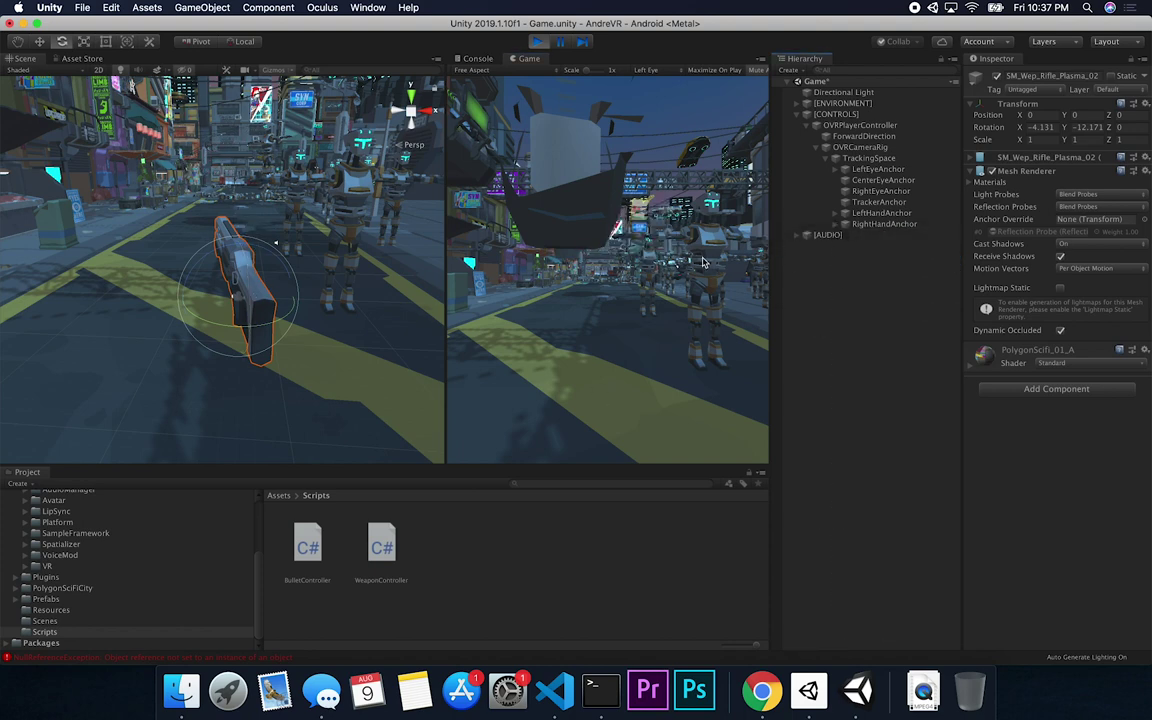
key(space)
key(space)
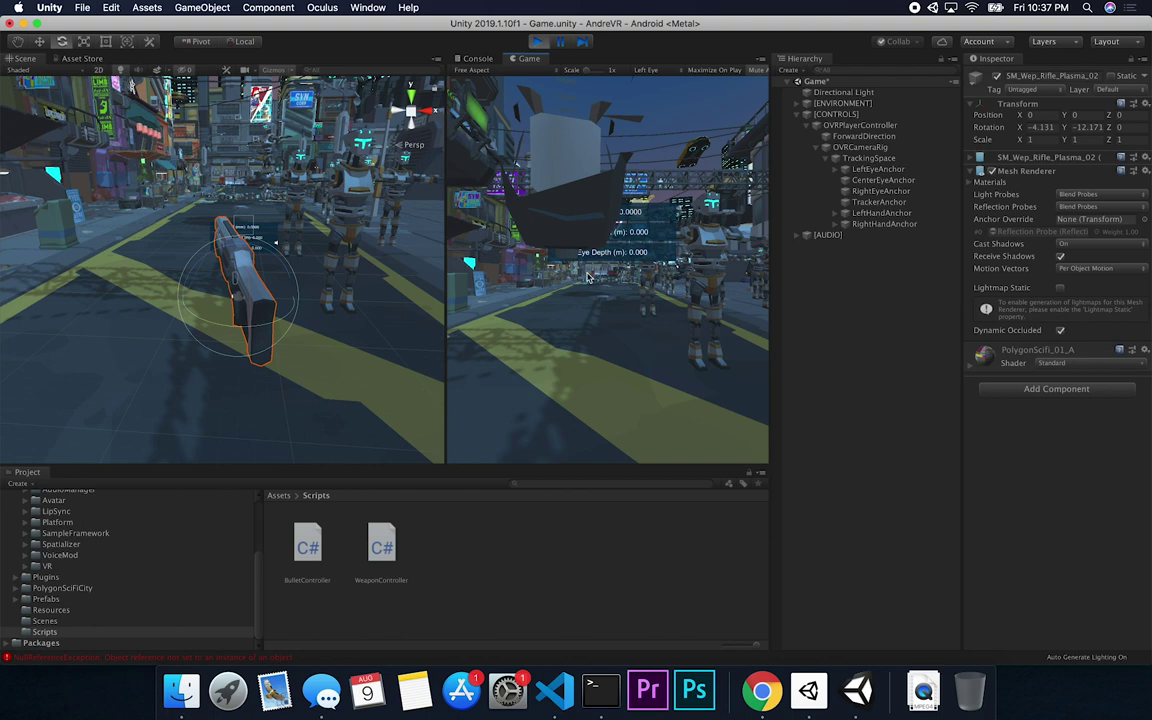
mouse_move(263, 324)
mouse_down()
mouse_move(230, 324)
mouse_move(256, 321)
mouse_up()
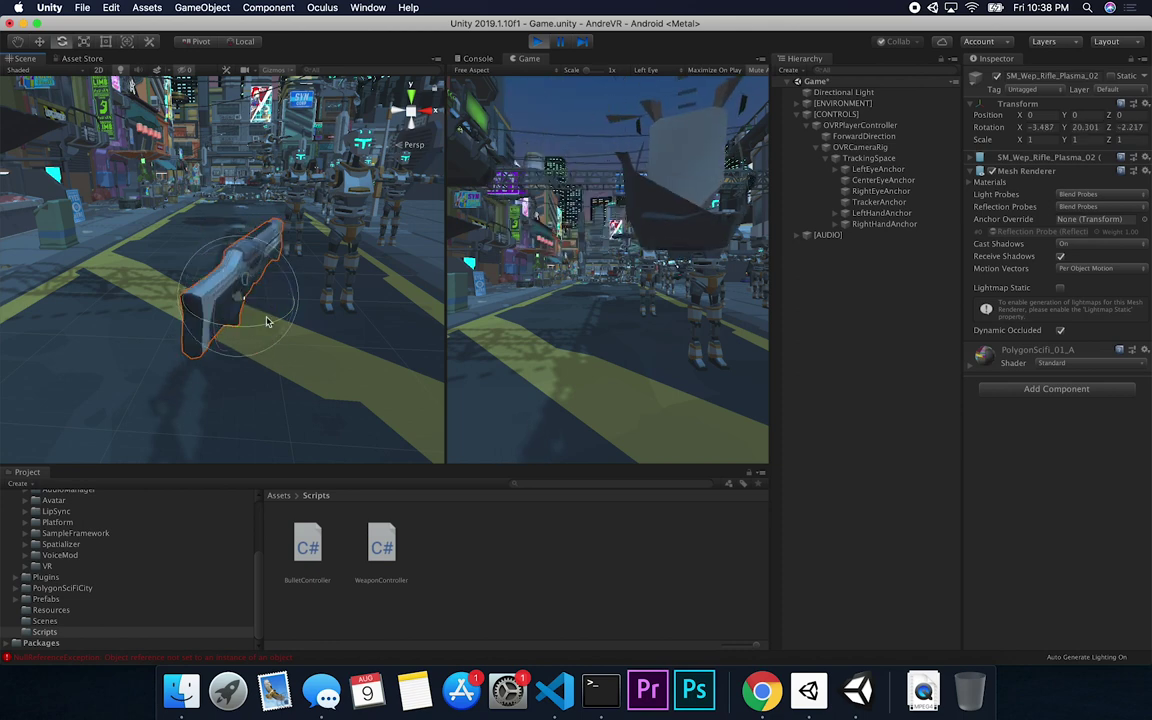
click(536, 43)
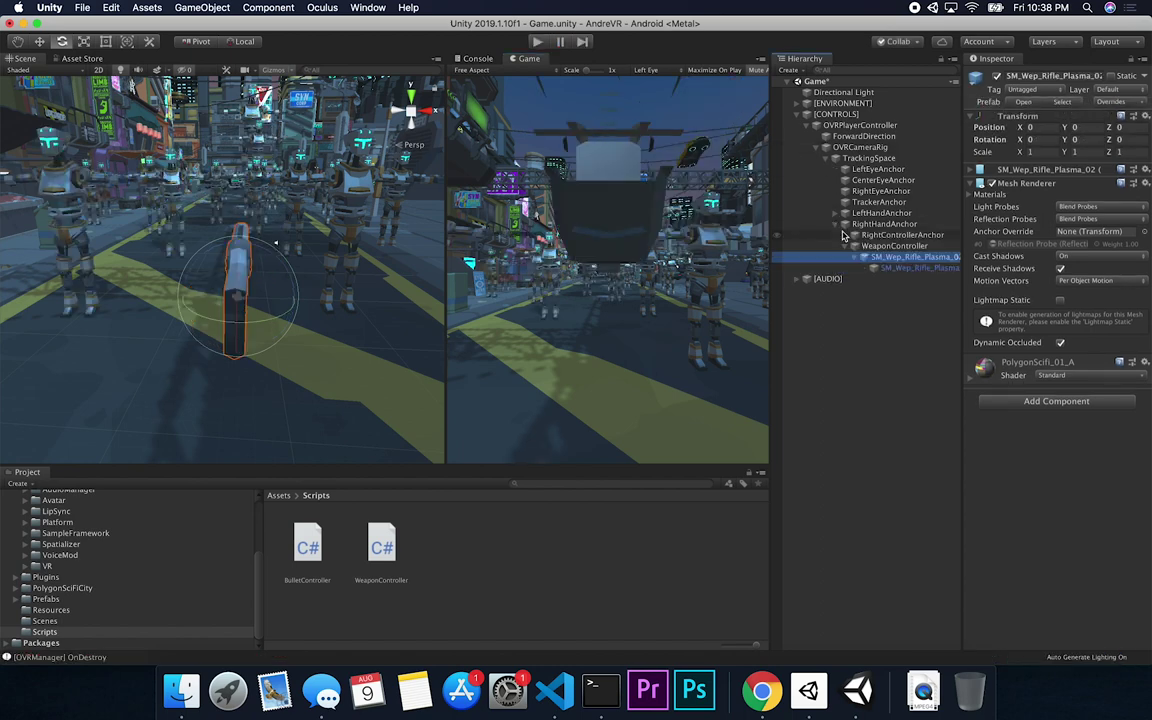
Place the Bullet prefab referenced by WeaponController beside the rifle at height Y 1.32 and test it briefly in play mode
click(880, 246)
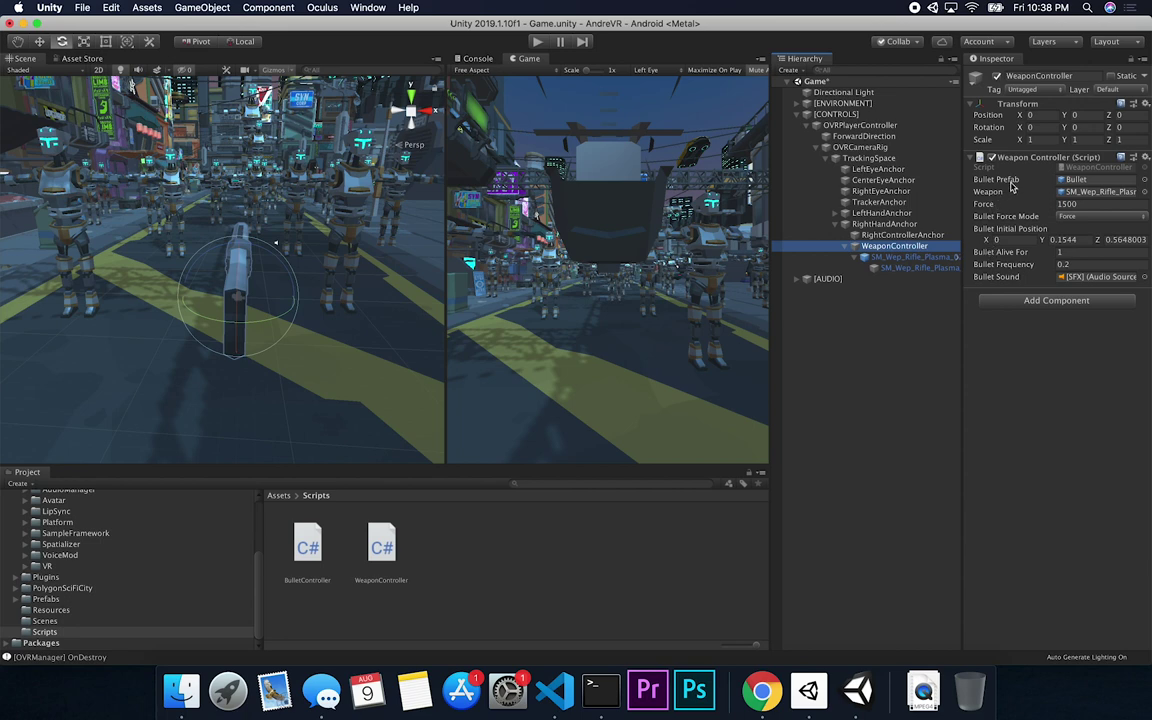
click(1072, 183)
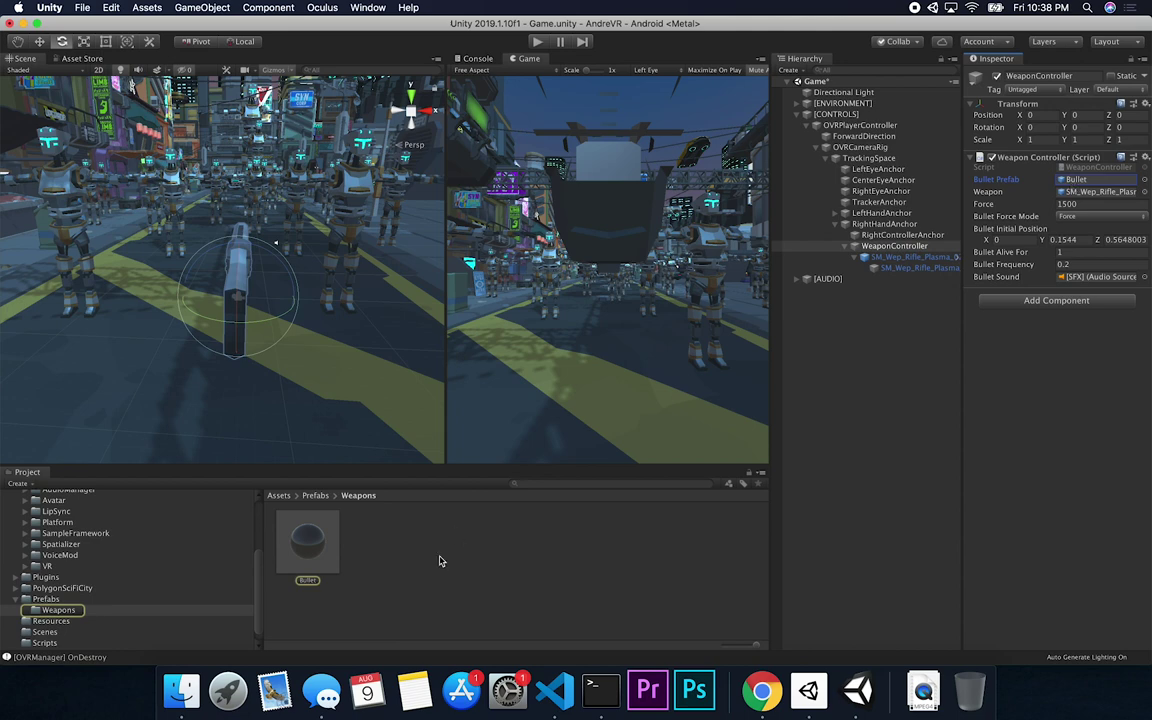
drag(308, 540, 328, 288)
key(w)
drag(336, 233, 338, 168)
key(f)
alt+drag(348, 292, 270, 339)
scroll(270, 339, down, 10)
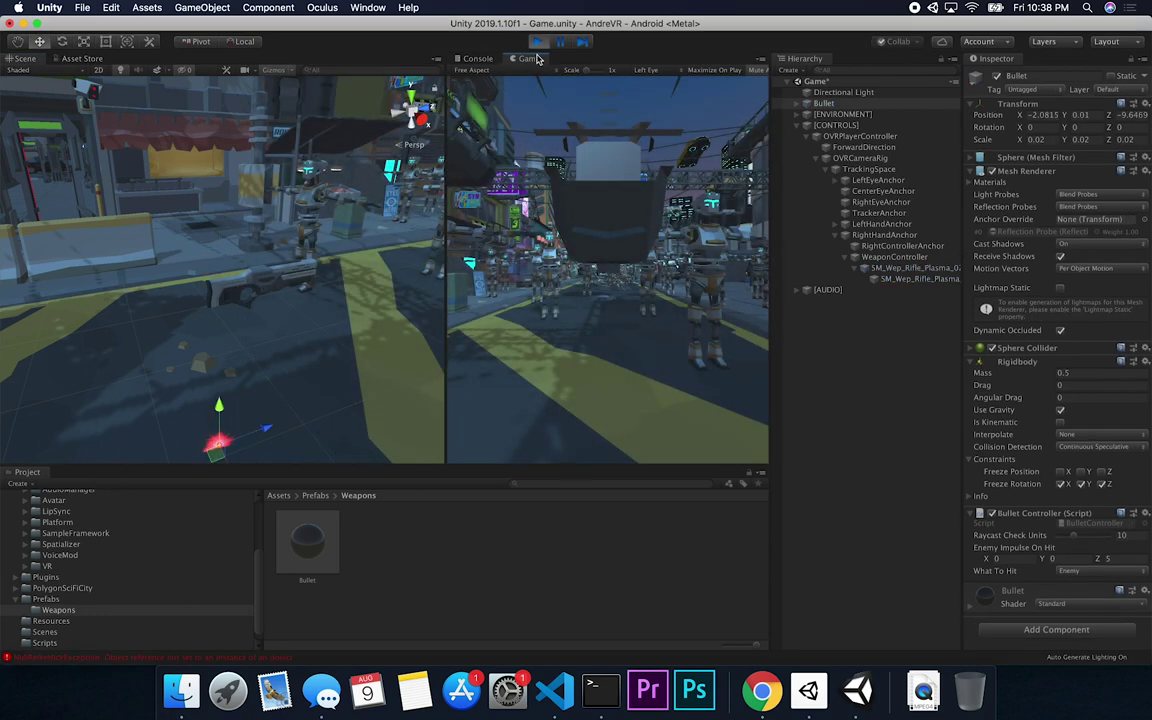
key(super+p)
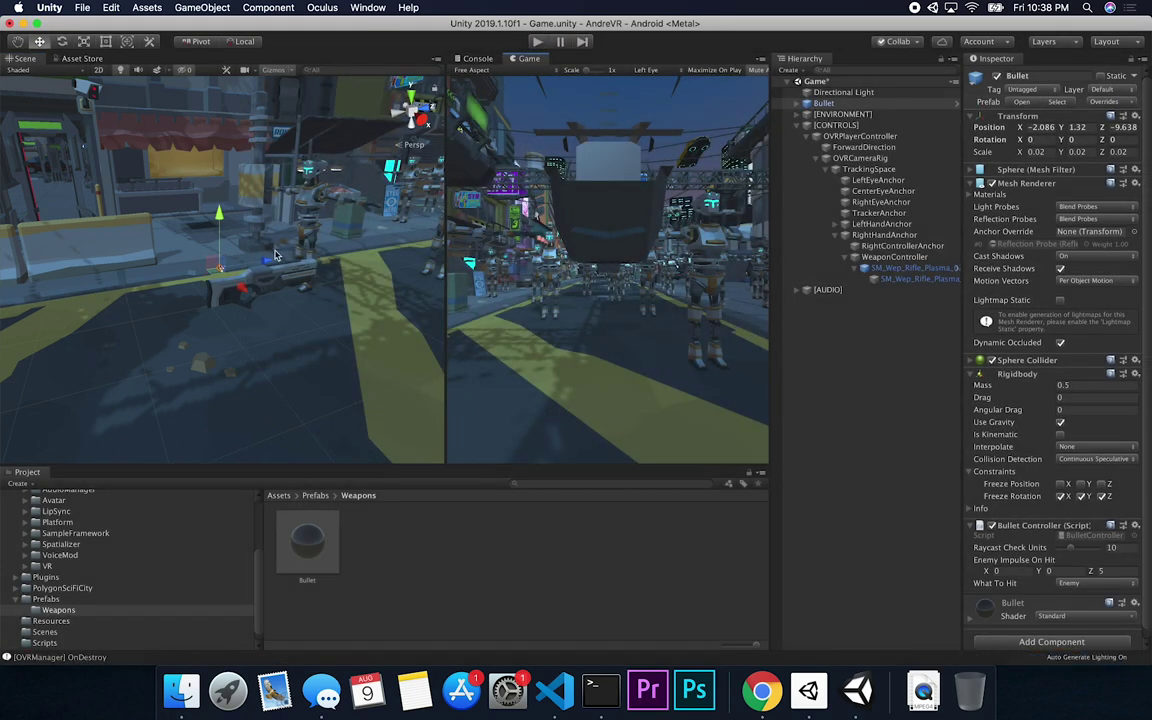
Move the placed bullet to X -2.006 and enable Is Kinematic on its Rigidbody
alt+drag(202, 260, 391, 276)
drag(276, 280, 299, 284)
alt+drag(299, 284, 331, 291)
scroll(351, 285, up, 10)
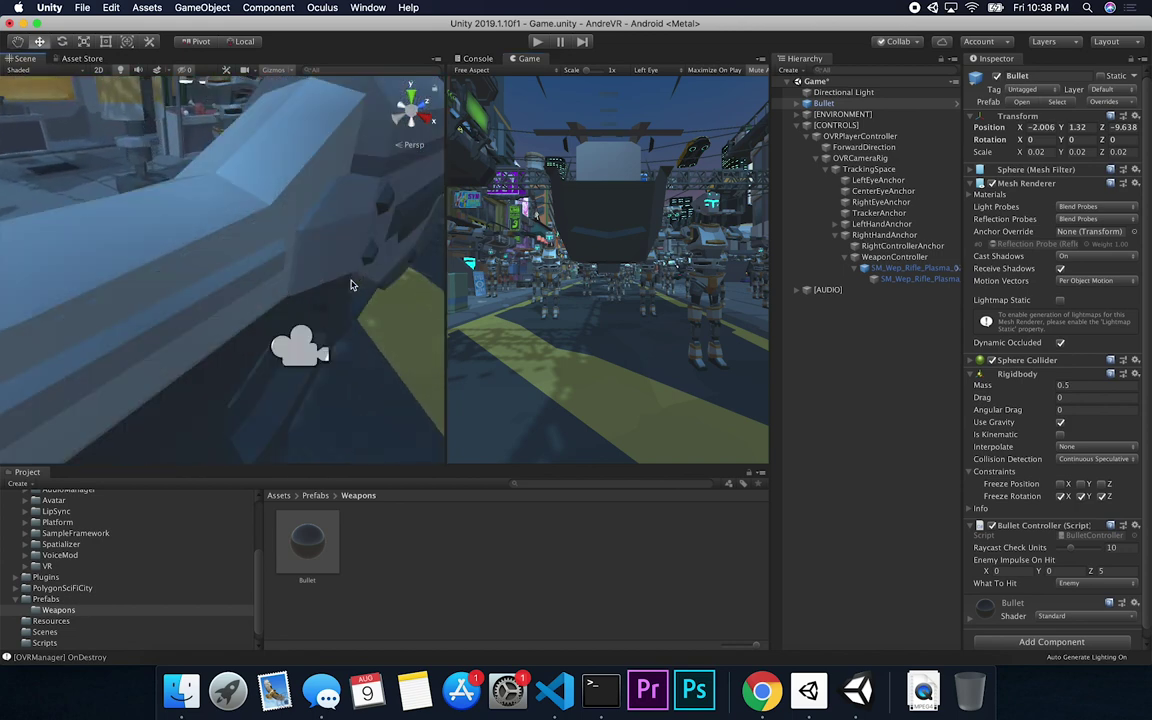
scroll(351, 285, down, 8)
click(1060, 434)
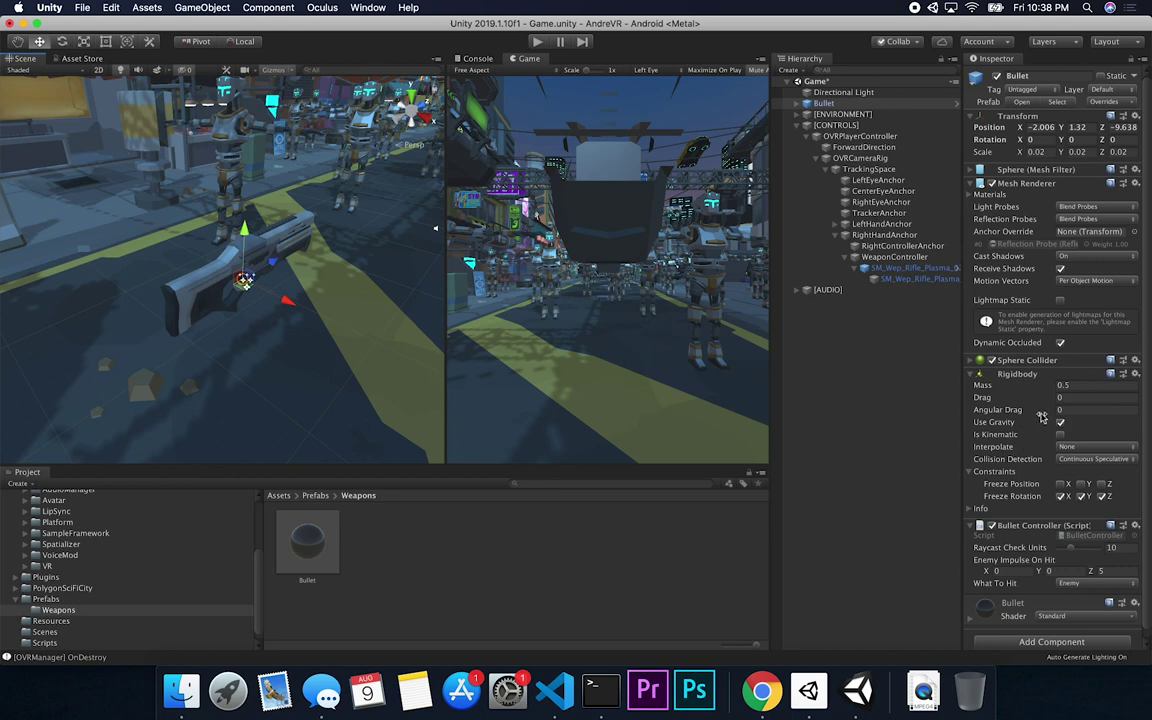
Run the scene and move the glowing bullet along the X axis to about -3.496 to test it against the robots
click(537, 42)
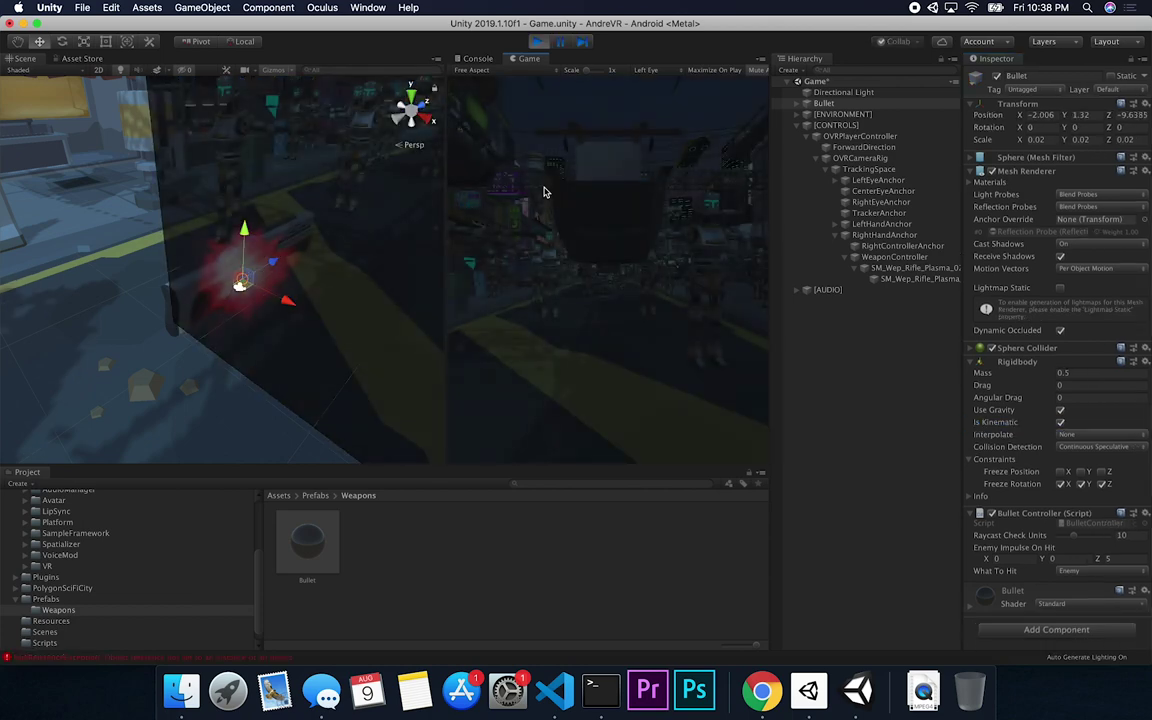
alt+drag(345, 200, 515, 250)
alt+drag(400, 245, 318, 349)
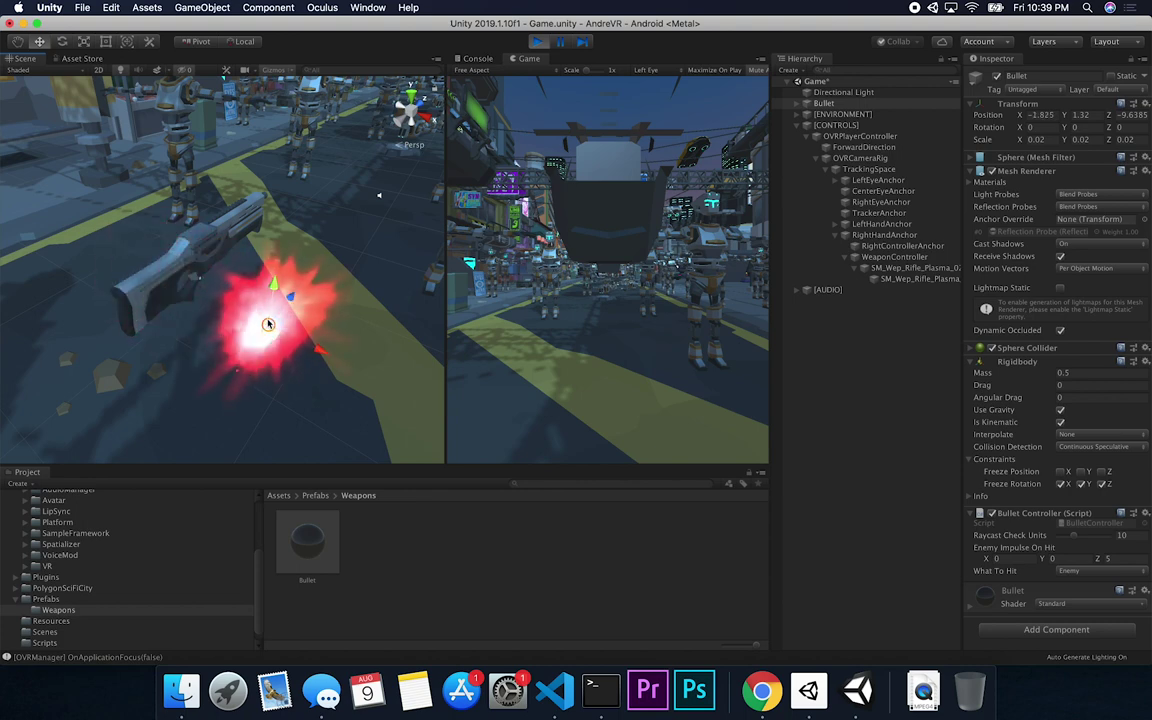
scroll(255, 280, down, 3)
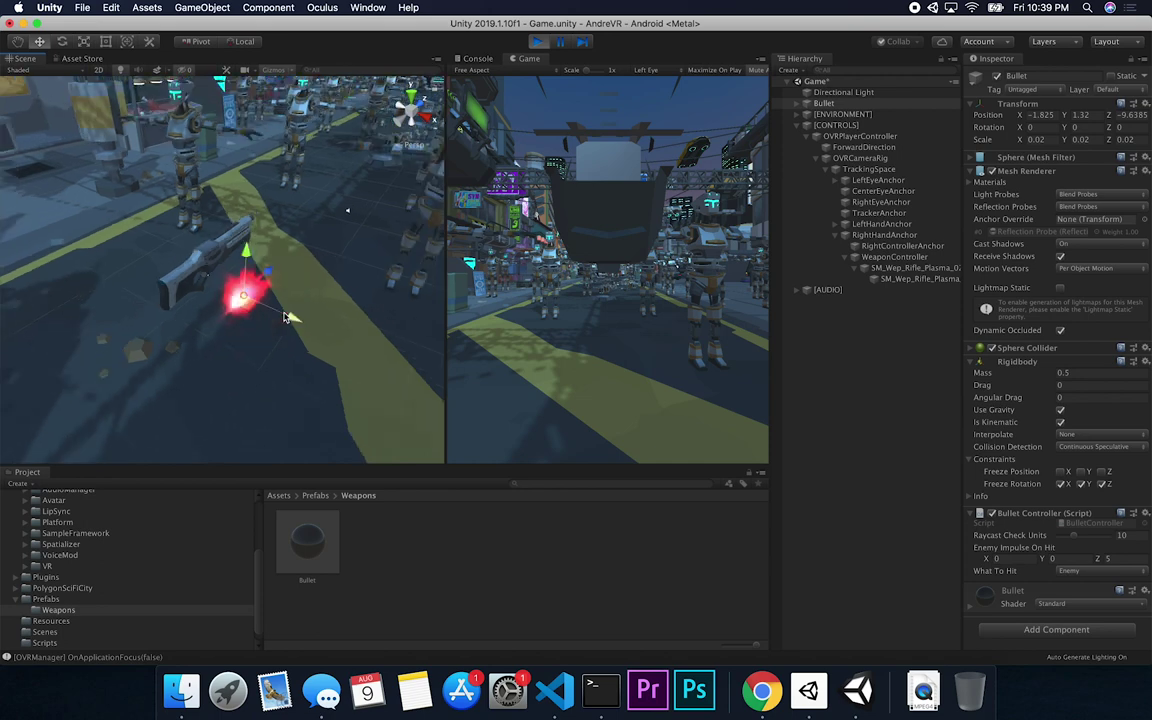
scroll(265, 295, down, 2)
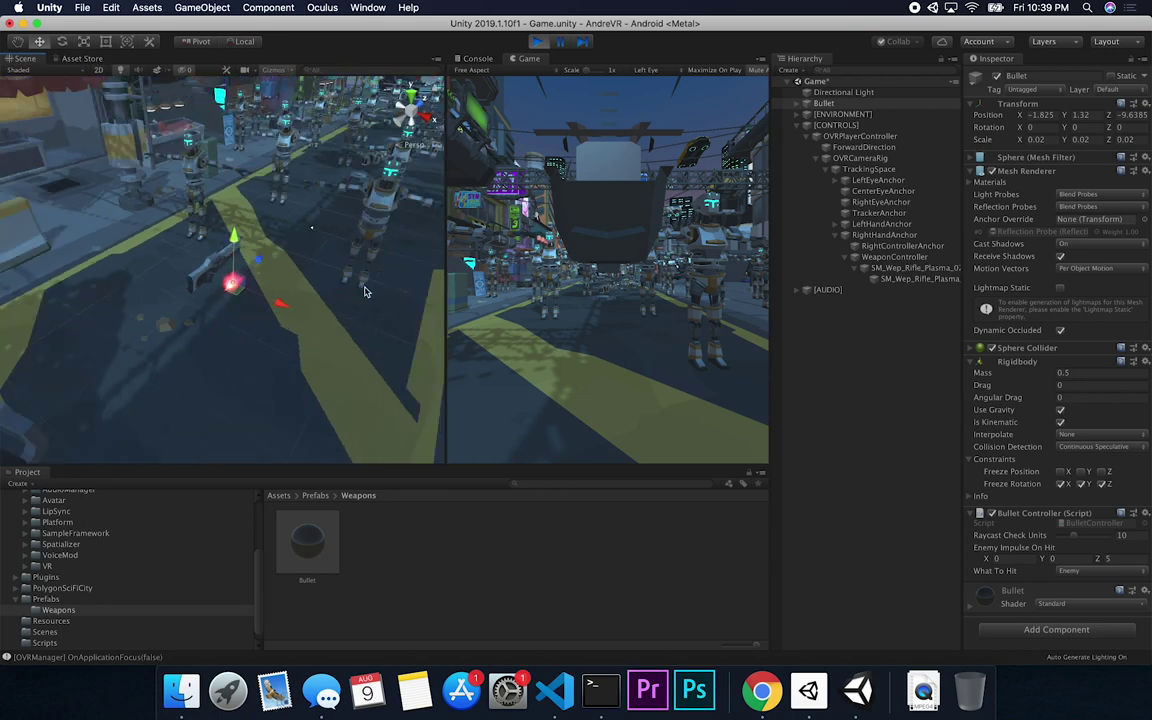
drag(287, 300, 140, 231)
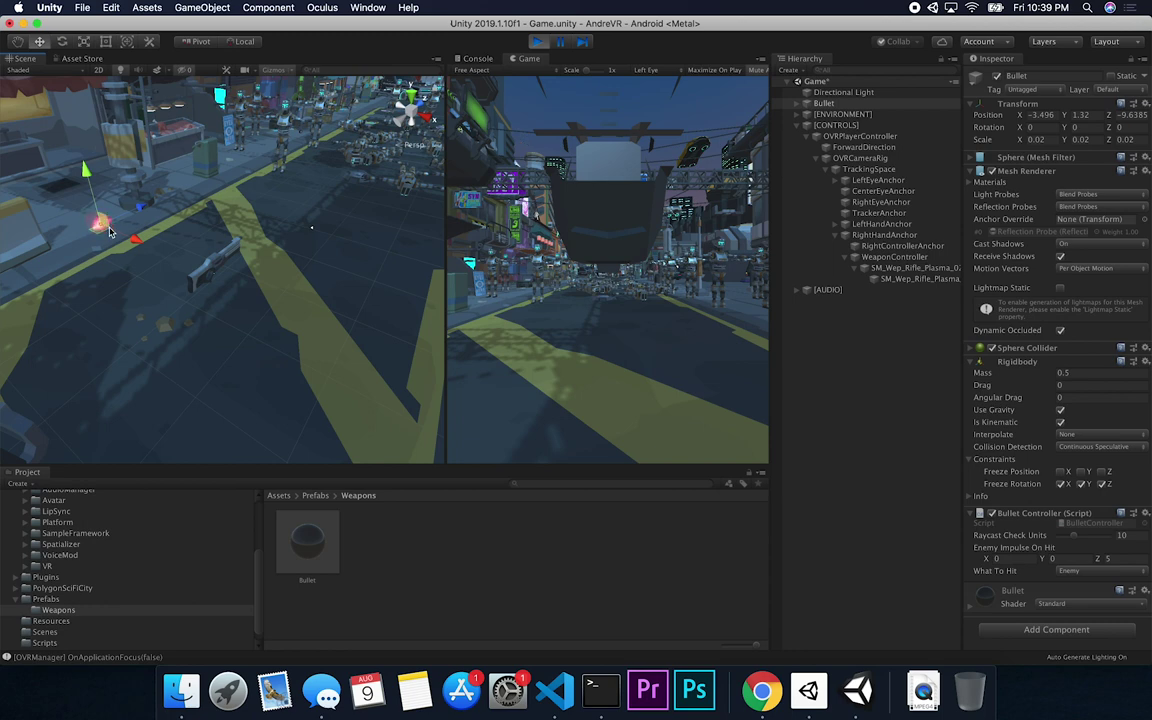
End play mode and move the placed bullet along the X axis to about -1.608
click(537, 41)
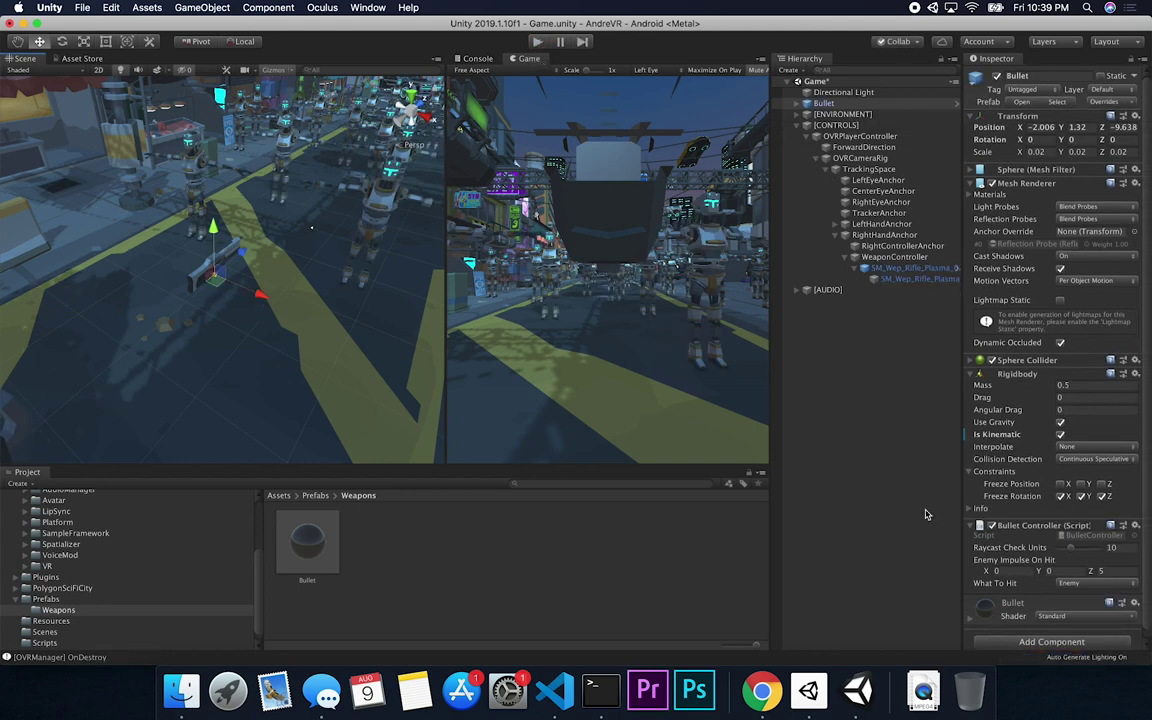
drag(247, 289, 290, 307)
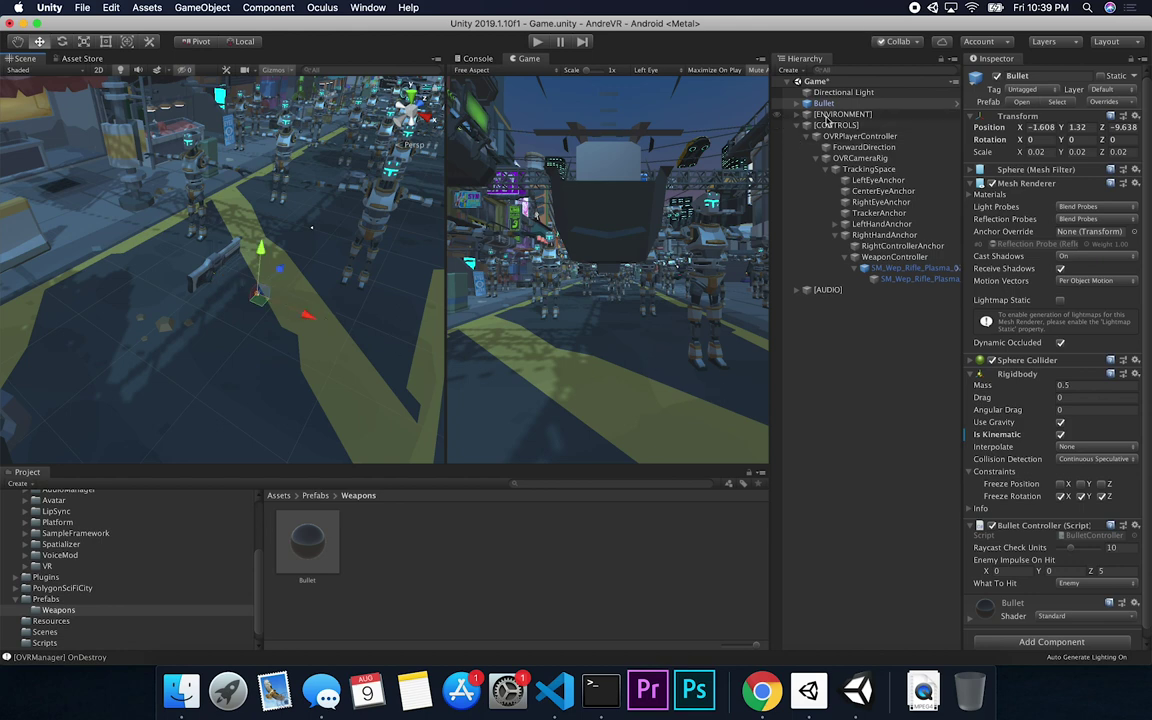
Review the WeaponController component, and frame its child plasma rifle in the scene to view it from another angle
click(884, 257)
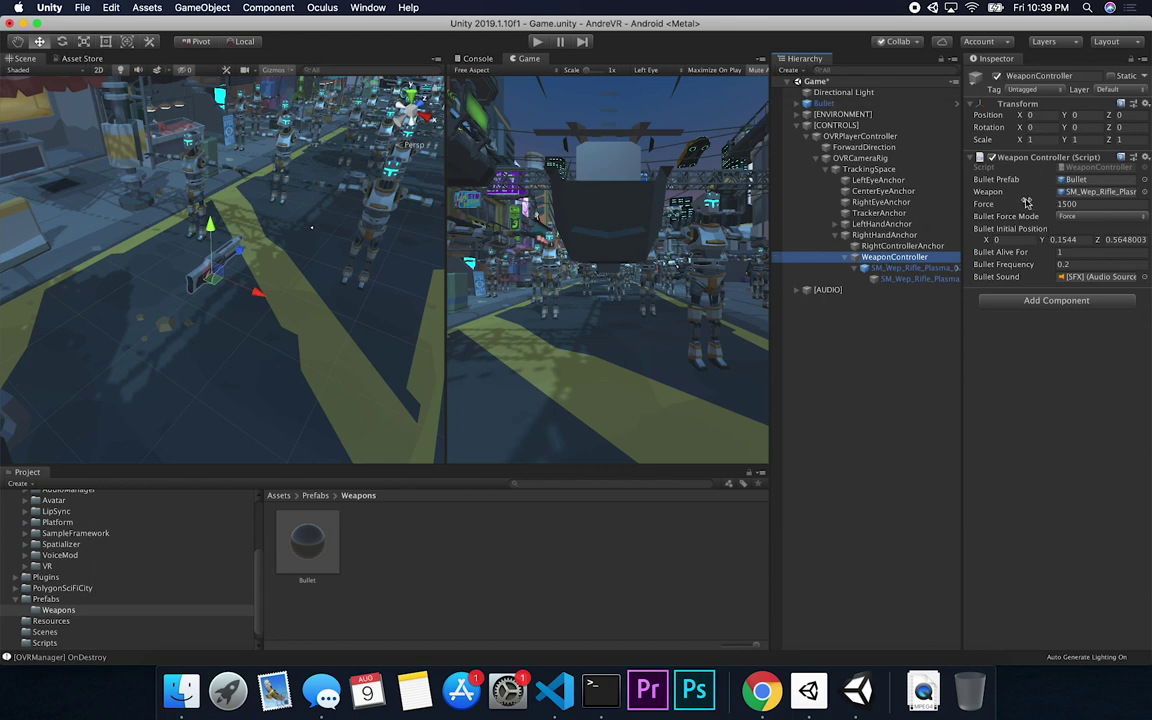
double_click(898, 270)
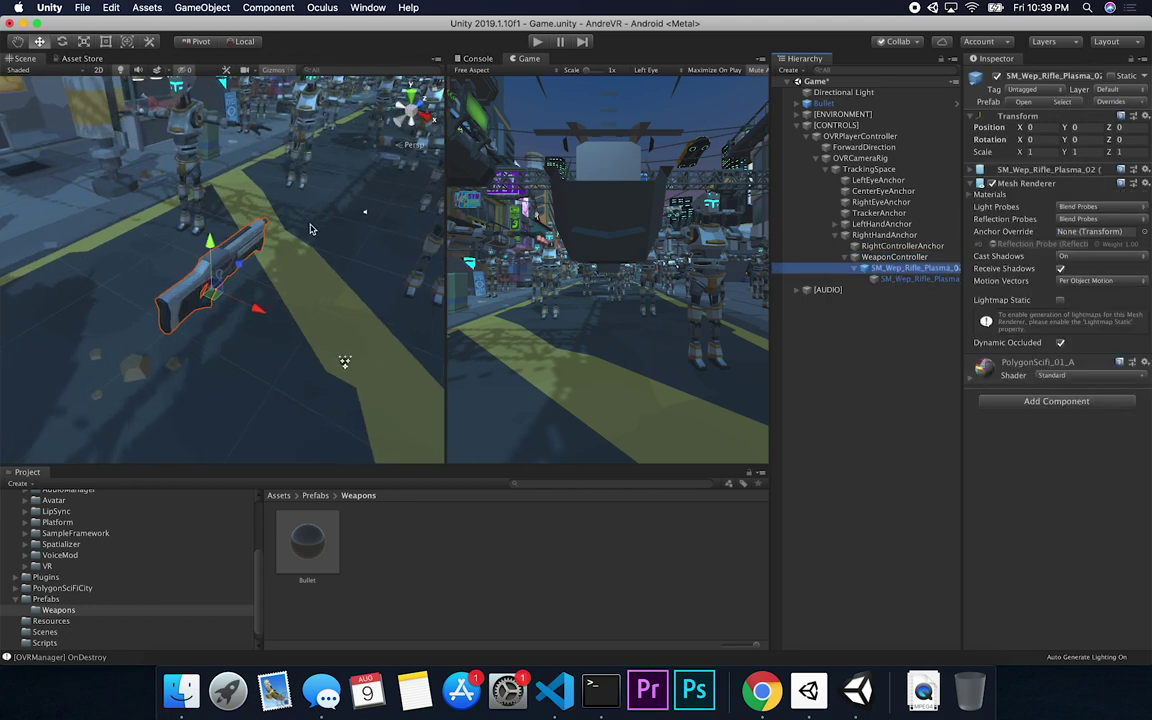
alt+drag(316, 226, 178, 316)
alt+drag(116, 247, 278, 426)
Collapse the Oculus asset folder and open the Weapons folder under PolygonSciFiCity's _Prefabs
scroll(100, 553, up, 5)
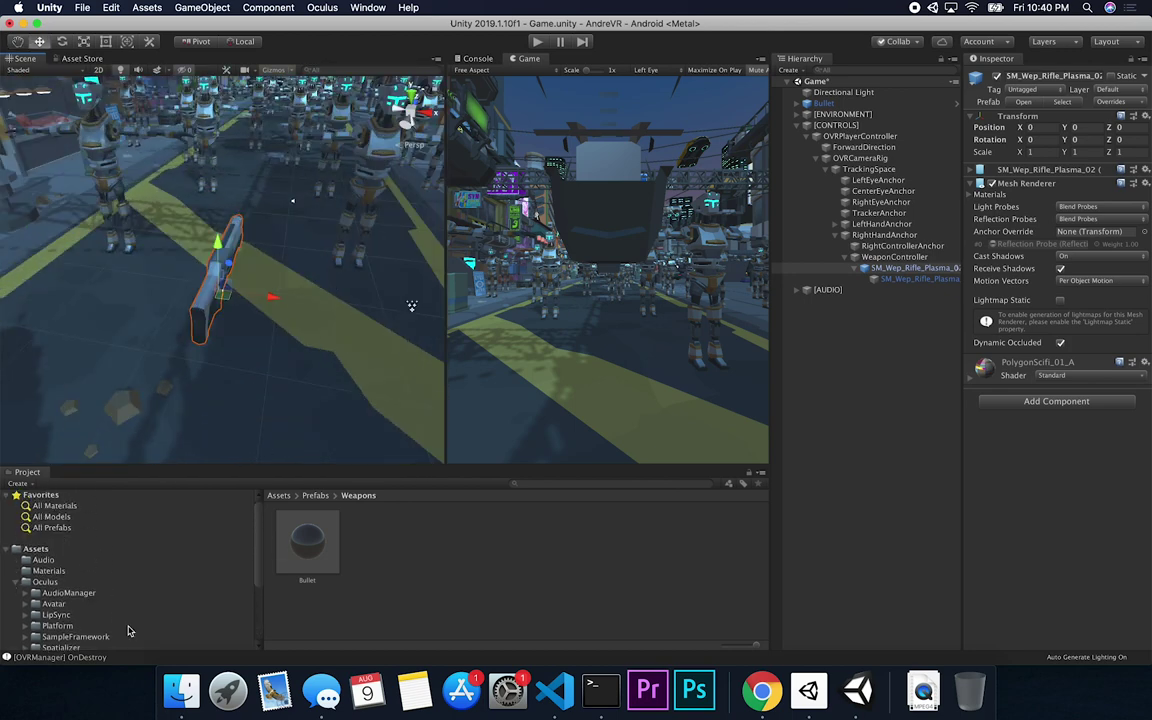
click(30, 583)
scroll(60, 594, down, 1)
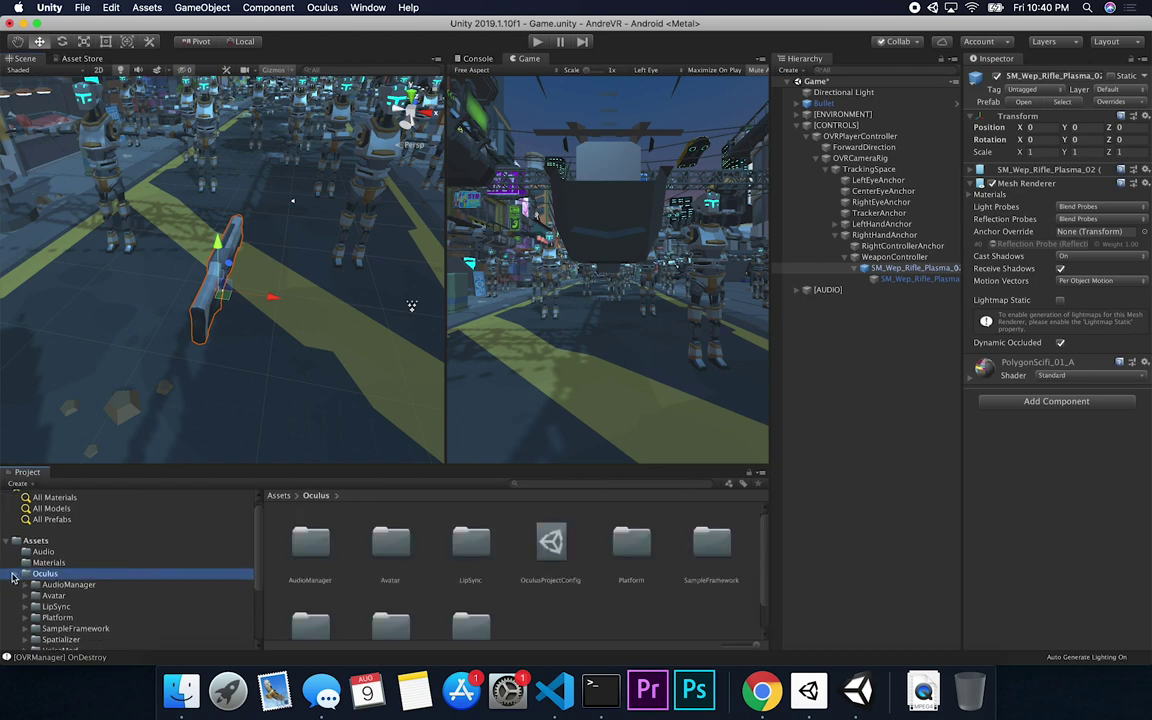
click(15, 574)
scroll(94, 592, down, 1)
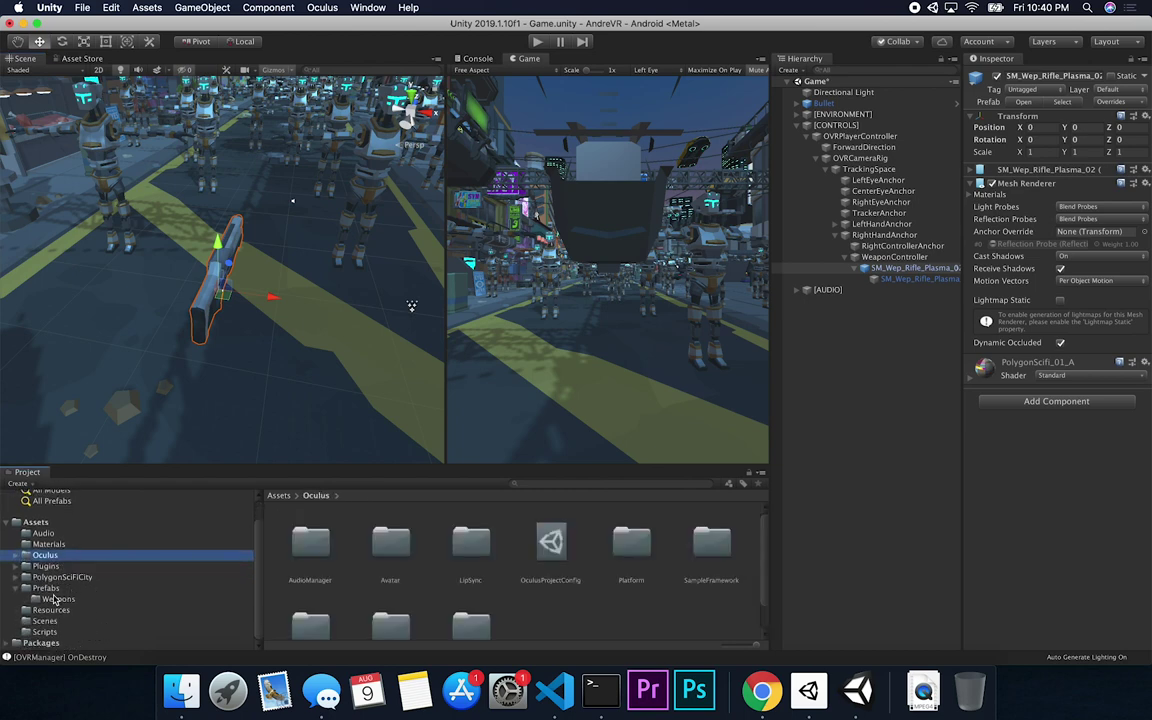
click(24, 578)
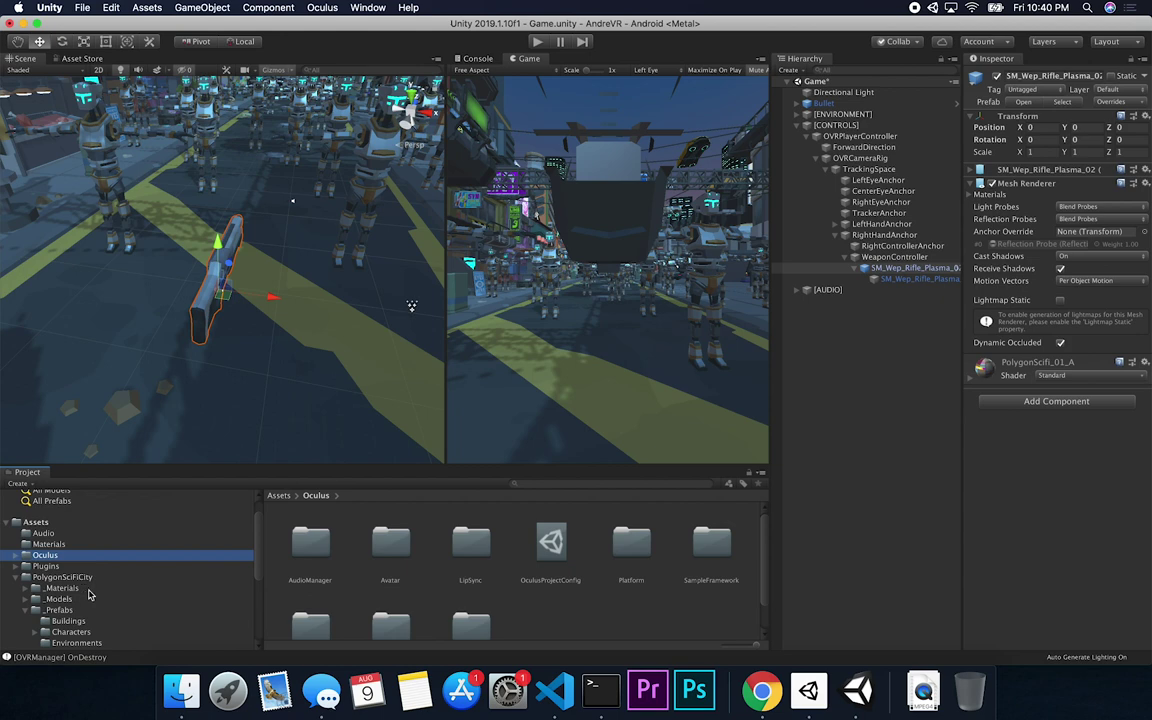
scroll(85, 594, down, 6)
click(70, 592)
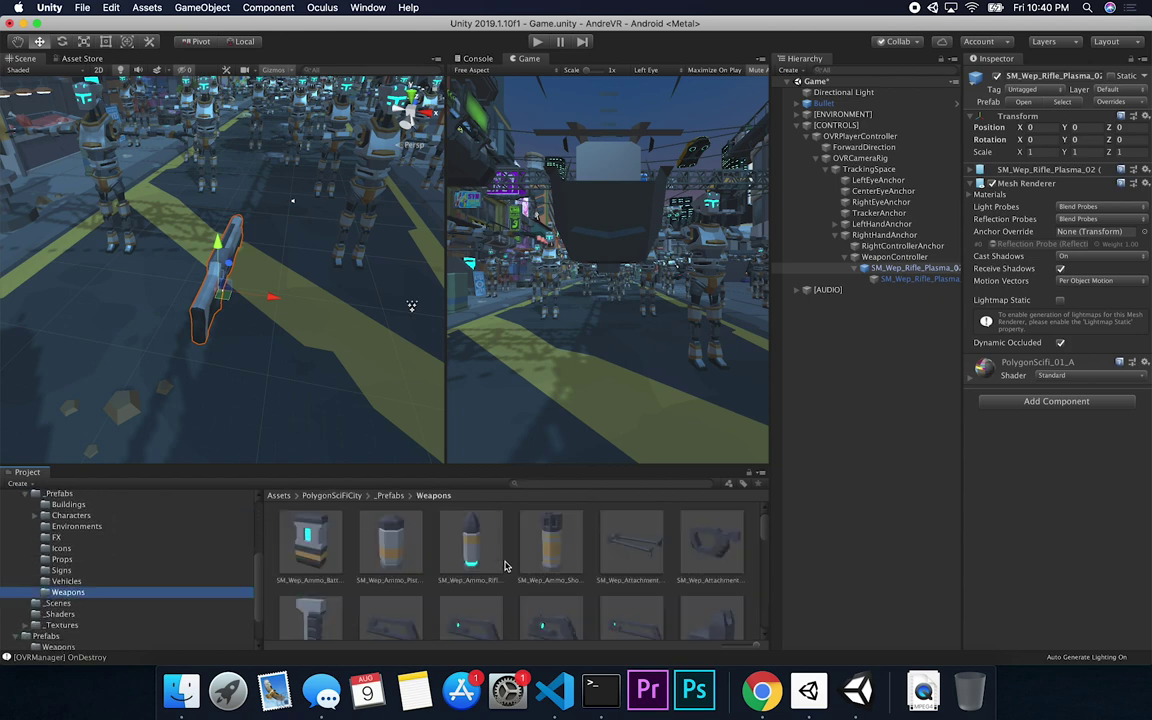
Place the SM_Wep_MachinePistol_Gen1_01 prefab in the scene beside the rifle at height Y 1.014
scroll(505, 566, down, 10)
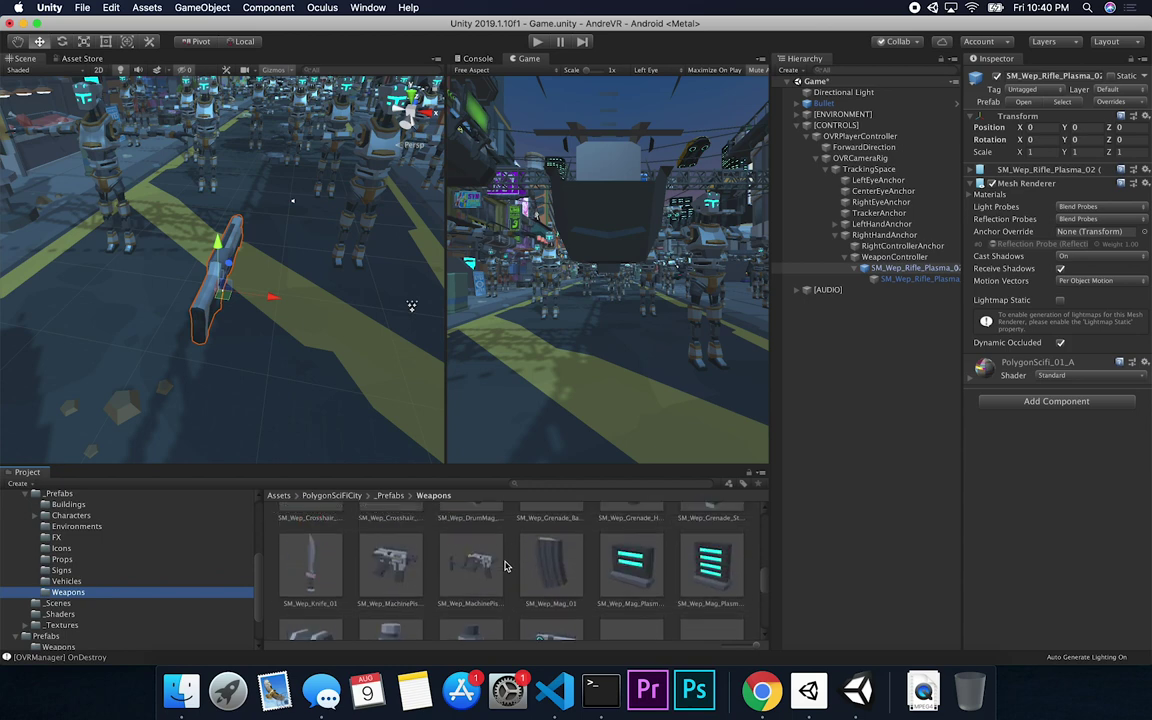
drag(396, 561, 147, 192)
scroll(205, 213, down, 6)
key(w)
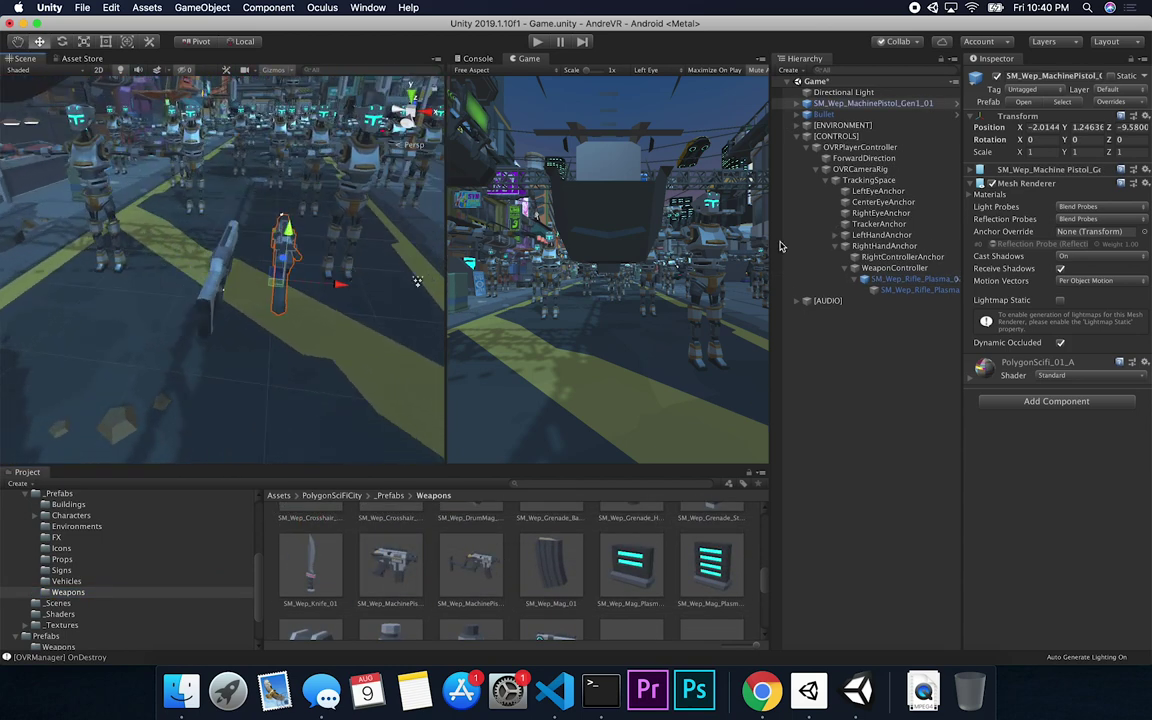
alt+drag(307, 350, 189, 275)
Place the SM_Wep_Pistol_01 prefab beside the machine pistol and raise it to Y 0.986
scroll(490, 588, down, 1)
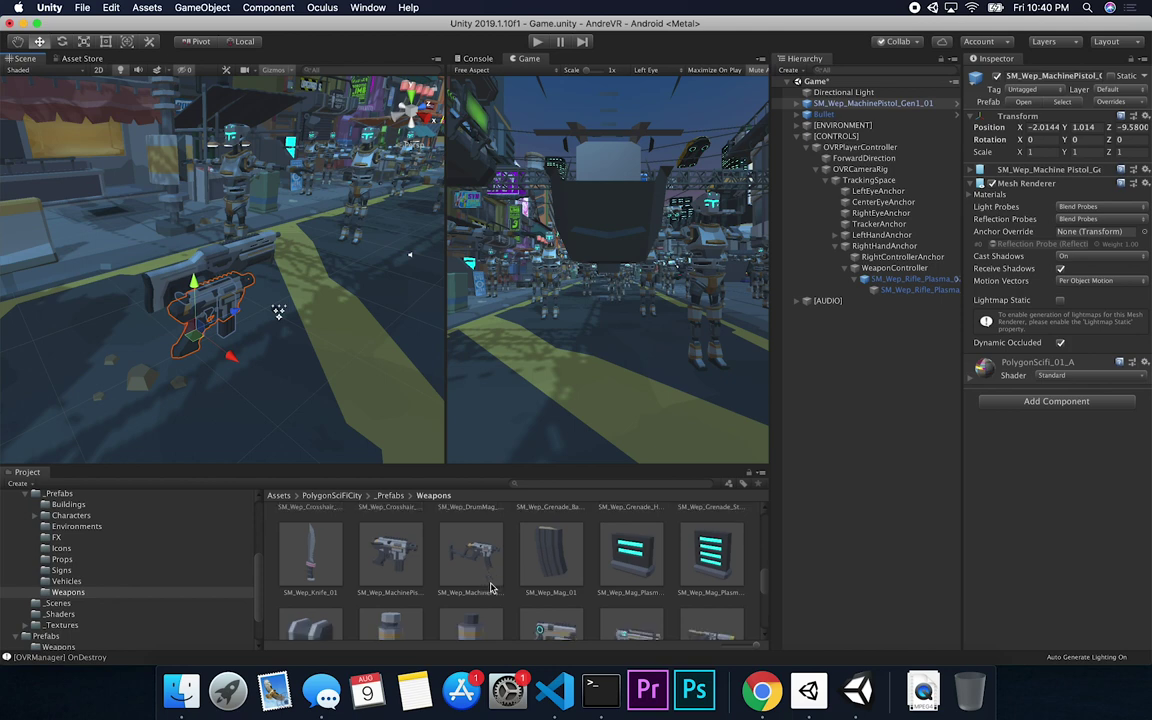
scroll(470, 585, down, 2)
drag(532, 590, 258, 353)
alt+drag(258, 353, 372, 300)
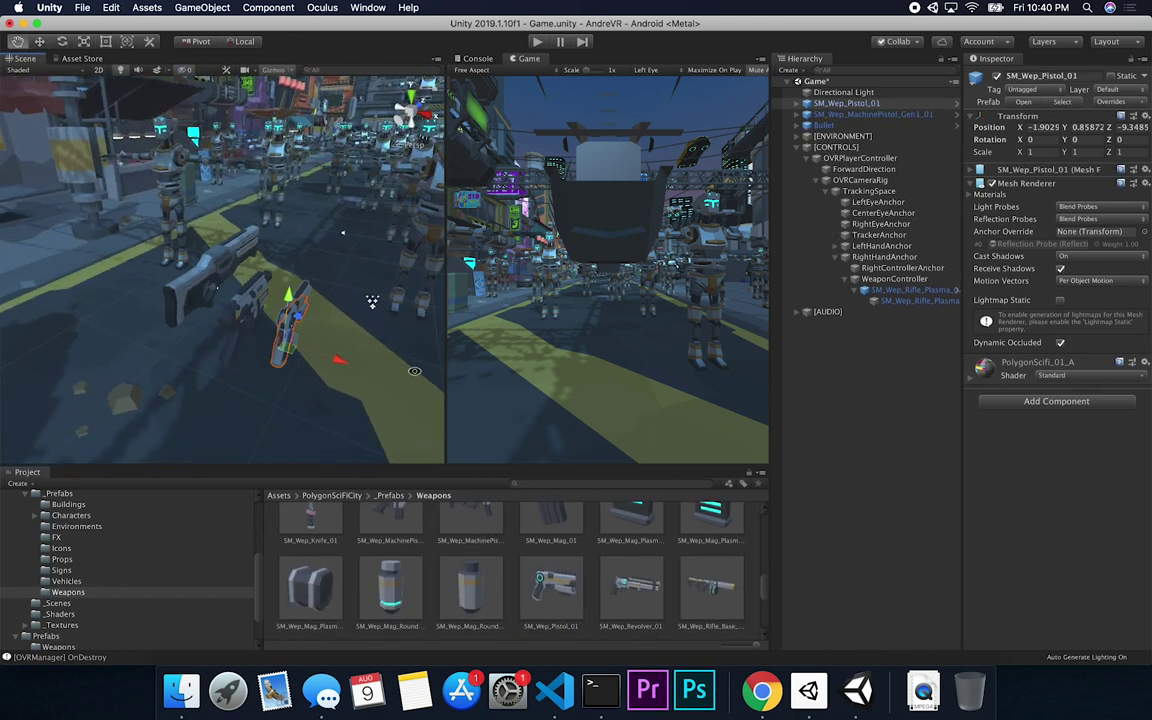
drag(286, 289, 286, 288)
alt+drag(262, 289, 257, 343)
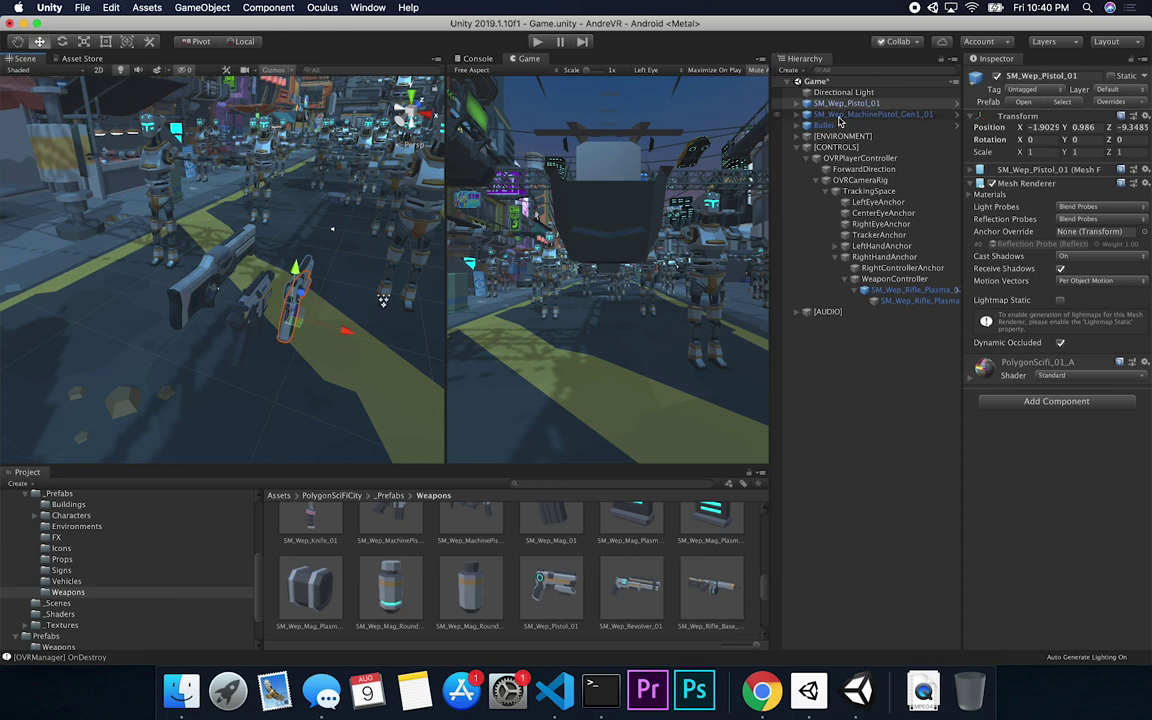
Delete both the SM_Wep_Pistol_01 and SM_Wep_MachinePistol_Gen1_01 objects from the scene
shift+click(839, 115)
key(super+BackSpace)
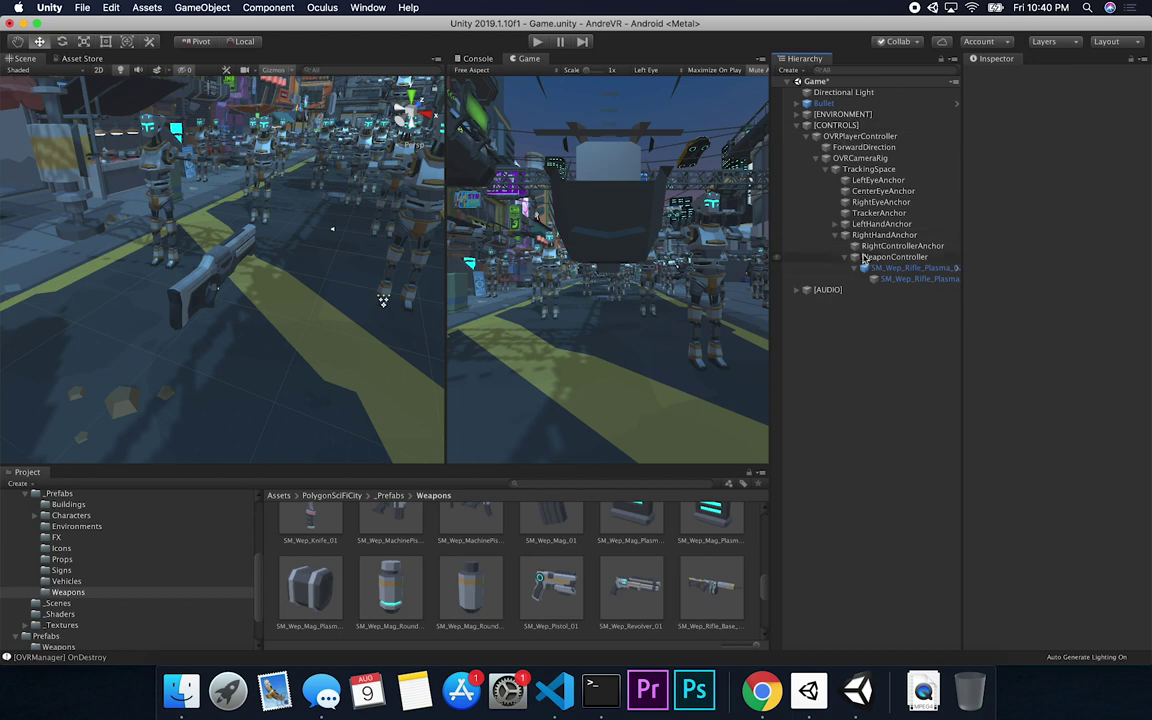
Inspect the plasma rifle, its trigger child object and the parent WeaponController's script settings
click(884, 269)
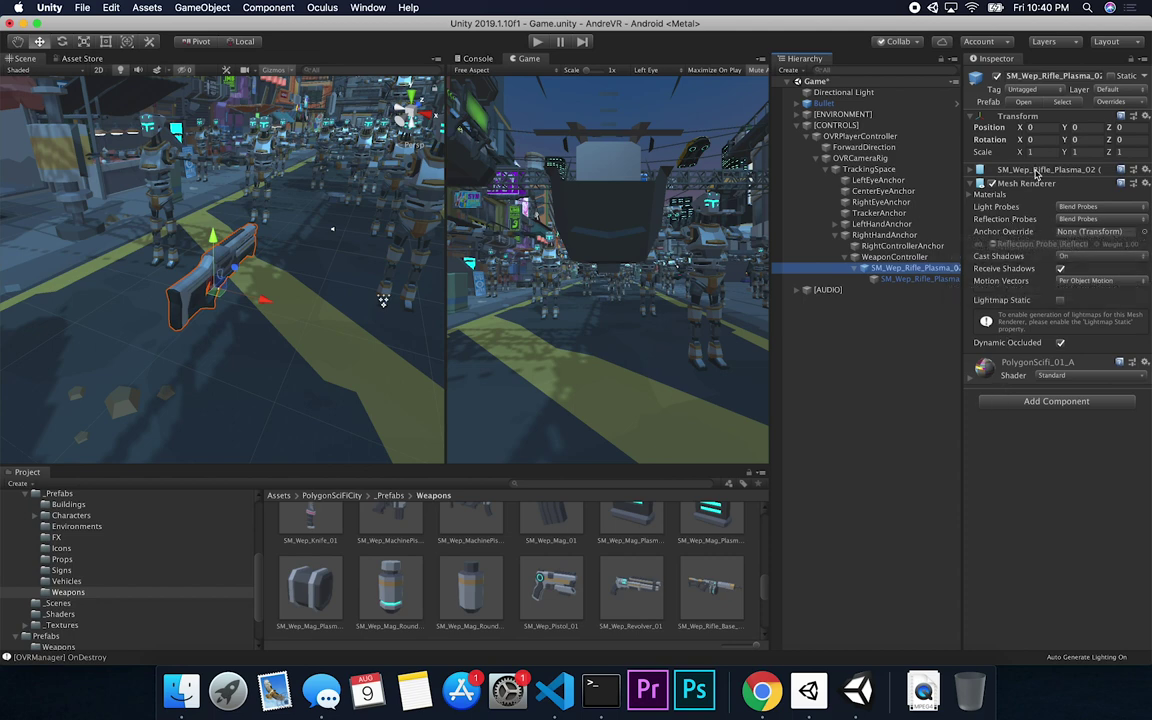
click(892, 279)
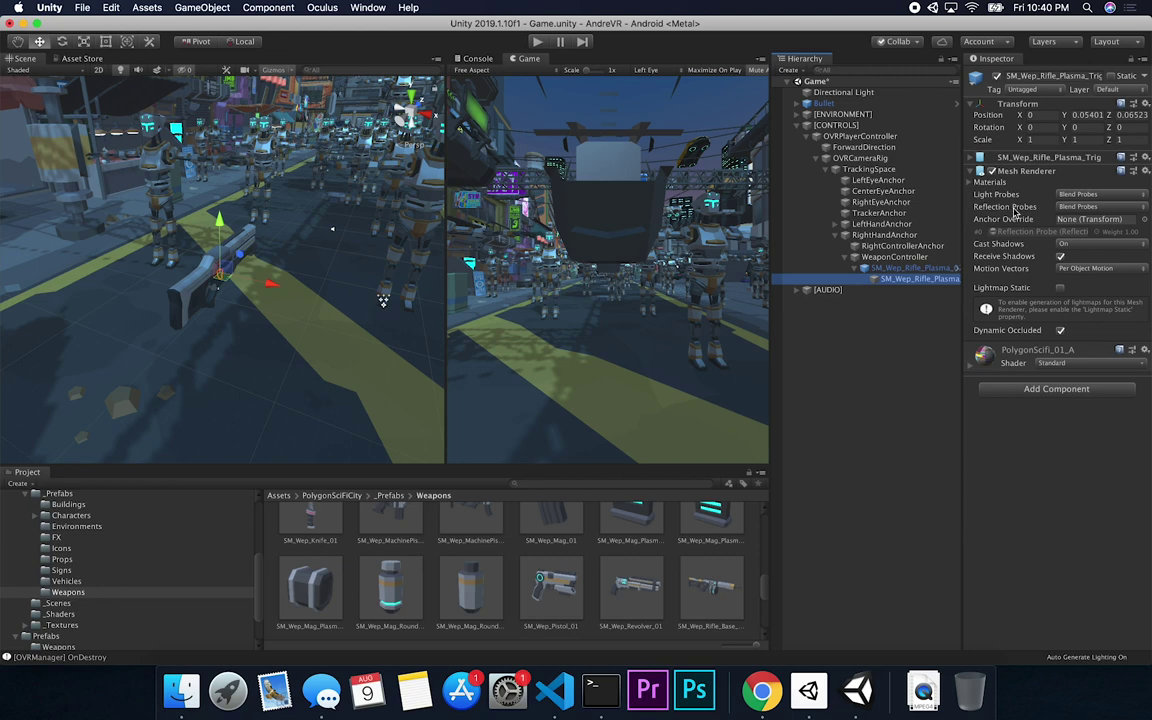
click(881, 258)
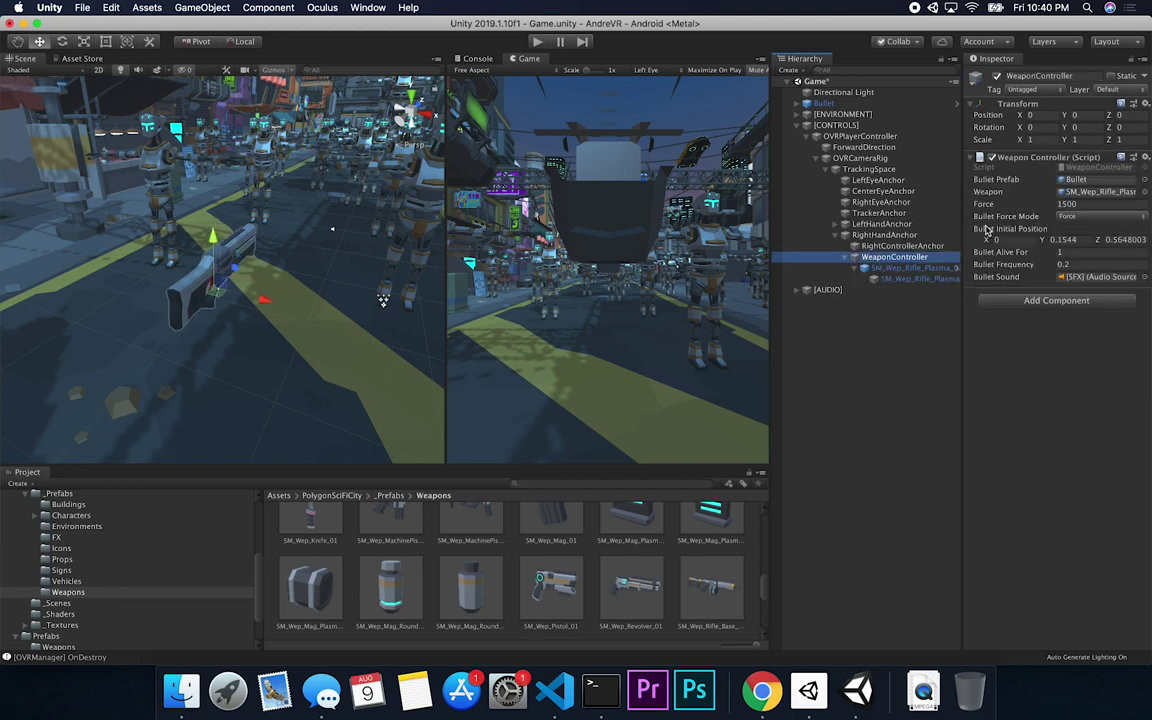